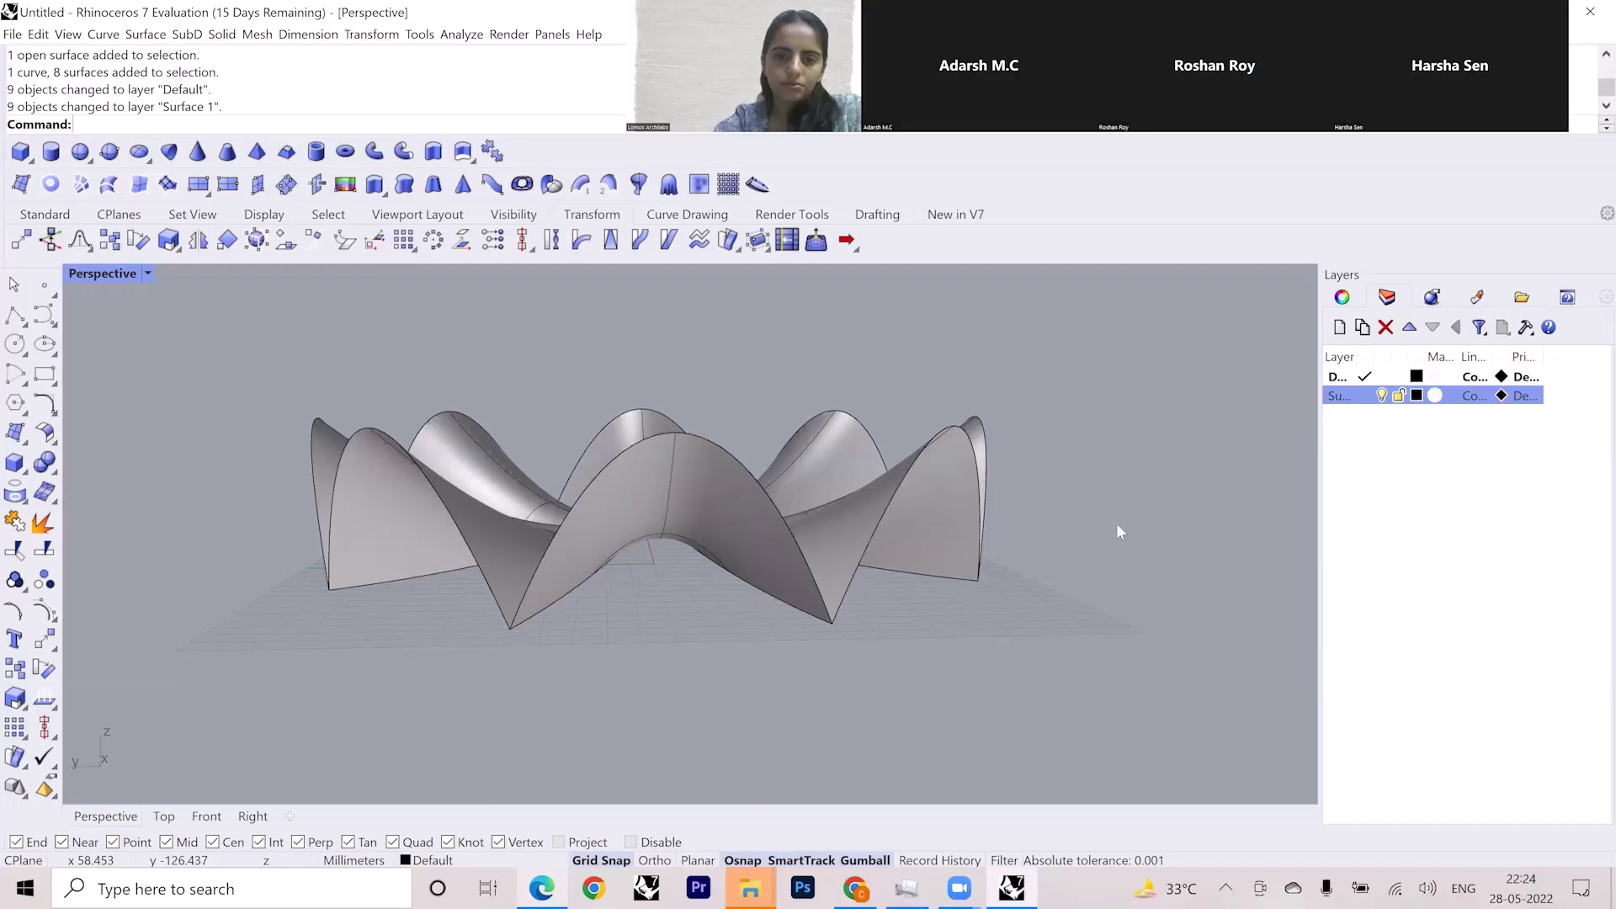
- Orbit the view and briefly select the front surface to inspect the wavy ring
{"action": "right_click_drag", "start_coordinate": [1116, 522], "coordinate": [602, 503]}
{"action": "left_click", "coordinate": [603, 504]}
{"action": "right_click_drag", "start_coordinate": [547, 628], "coordinate": [587, 614]}
{"action": "left_click", "coordinate": [570, 608]}
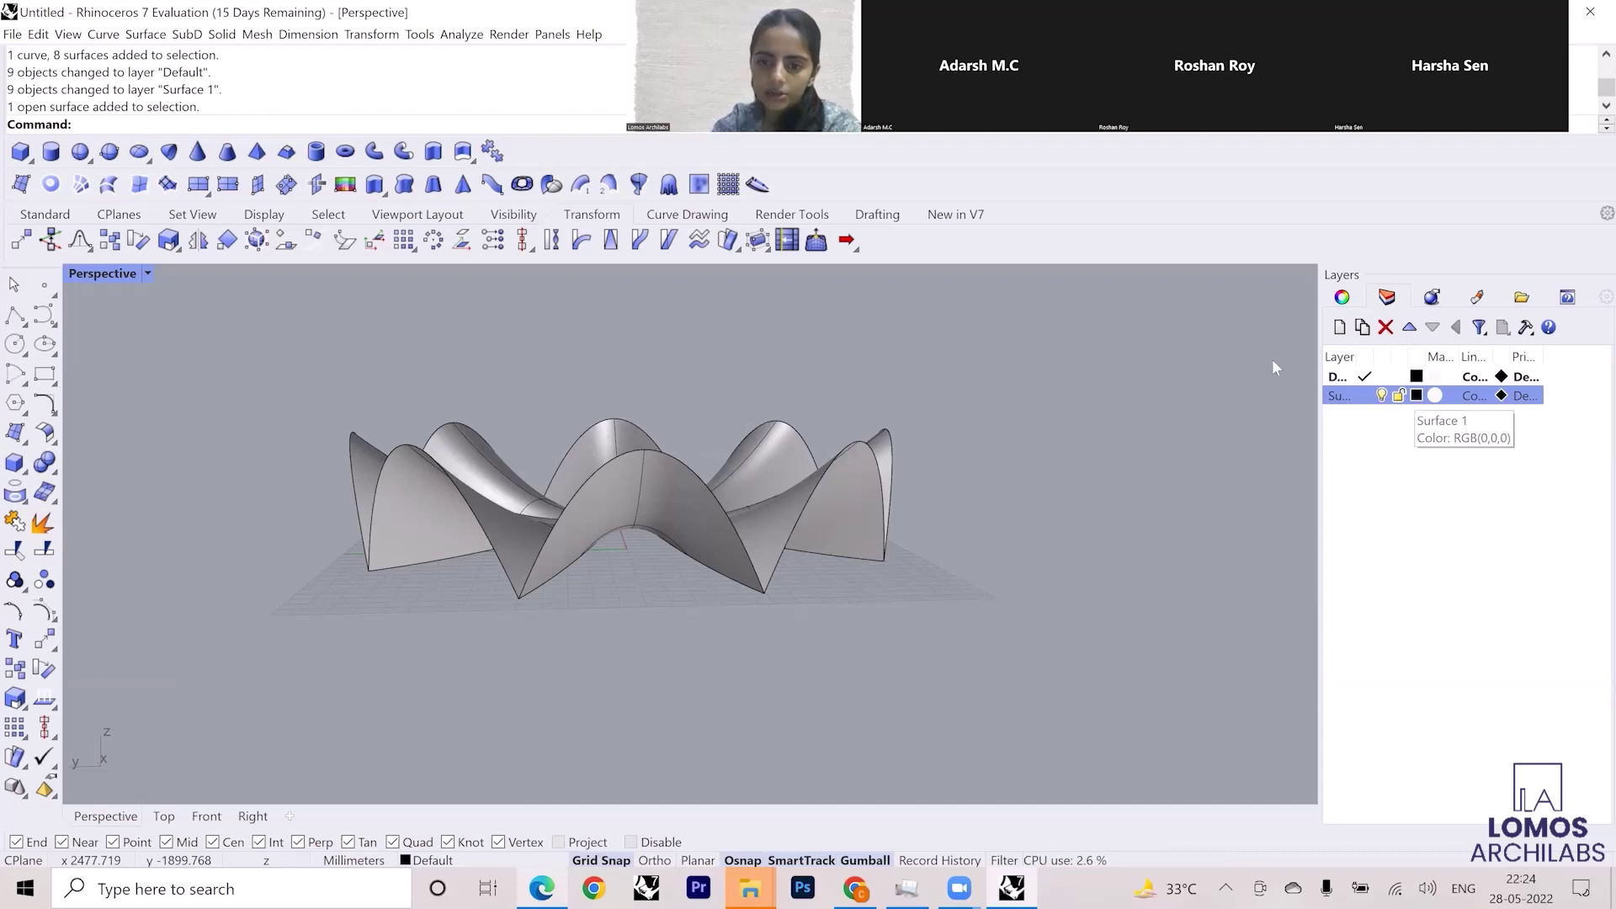
- Set the Surface 1 layer colour to Lavender
{"action": "left_click", "coordinate": [1417, 395]}
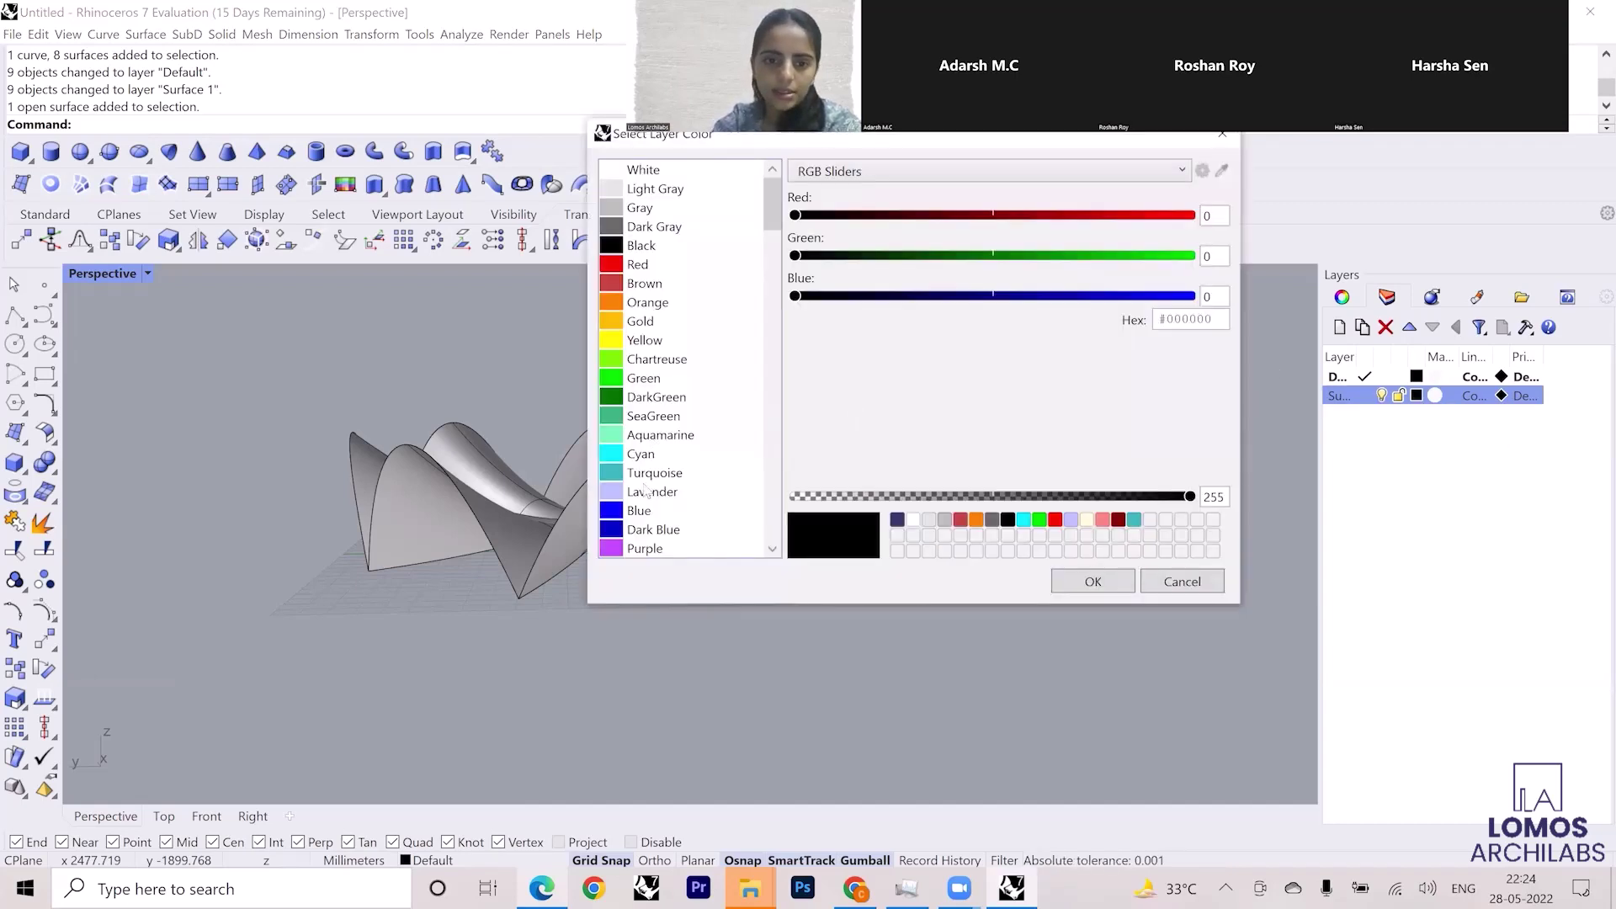
{"action": "left_click", "coordinate": [646, 491]}
{"action": "left_click", "coordinate": [1094, 582]}
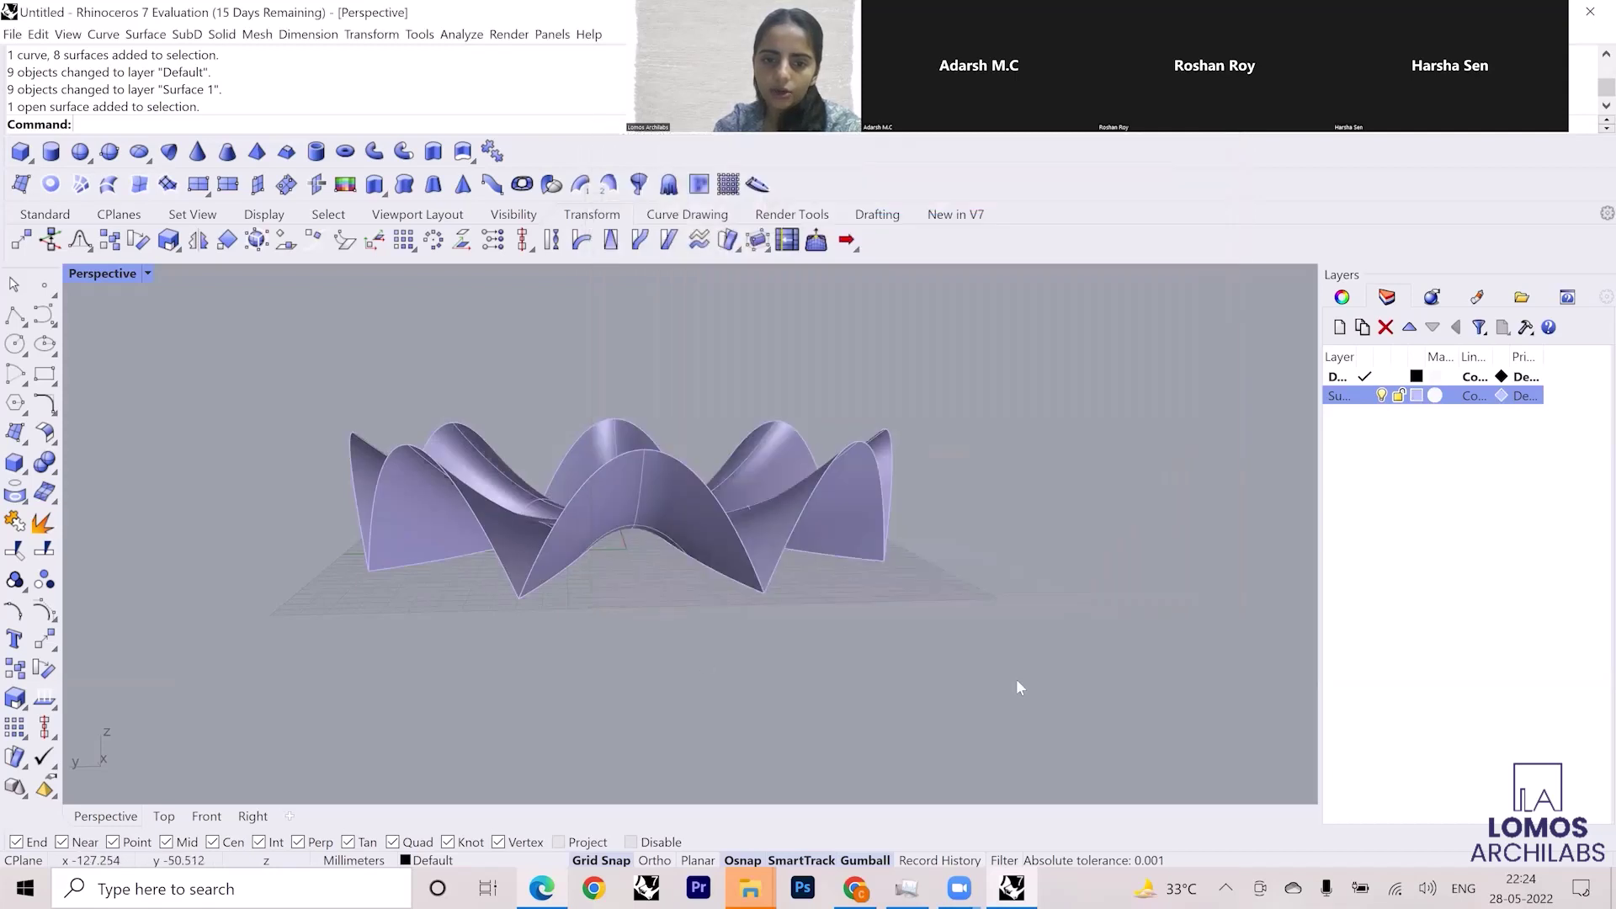
{"action": "right_click_drag", "start_coordinate": [450, 551], "coordinate": [515, 562]}
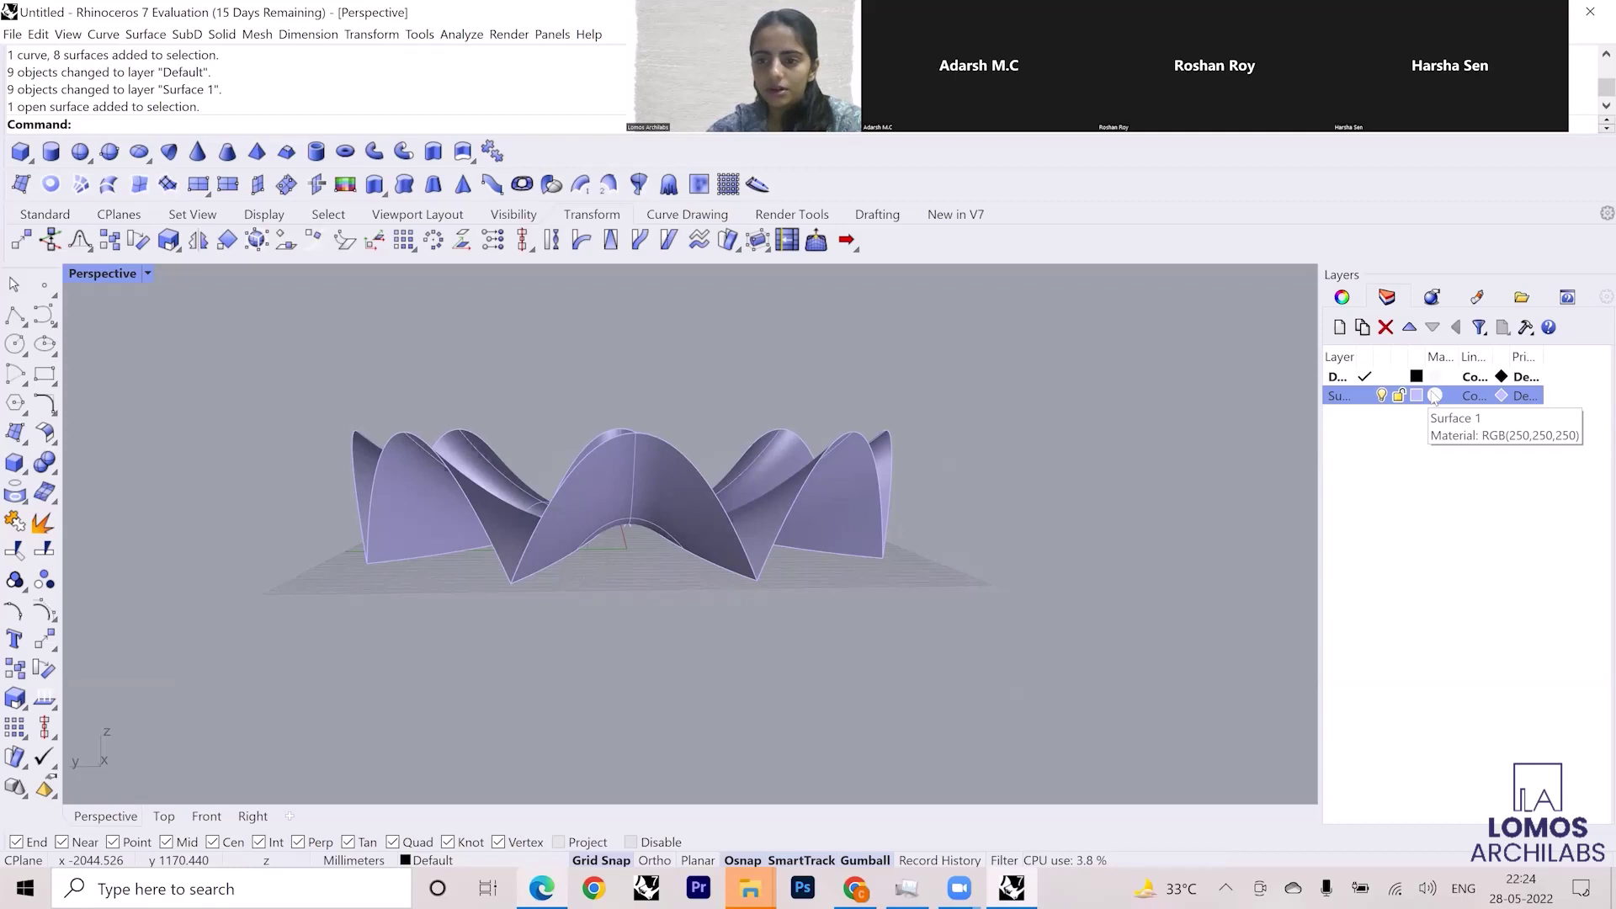
- Give the Surface 1 layer a Plaster material coloured red (255,127,127)
{"action": "left_click", "coordinate": [1434, 396]}
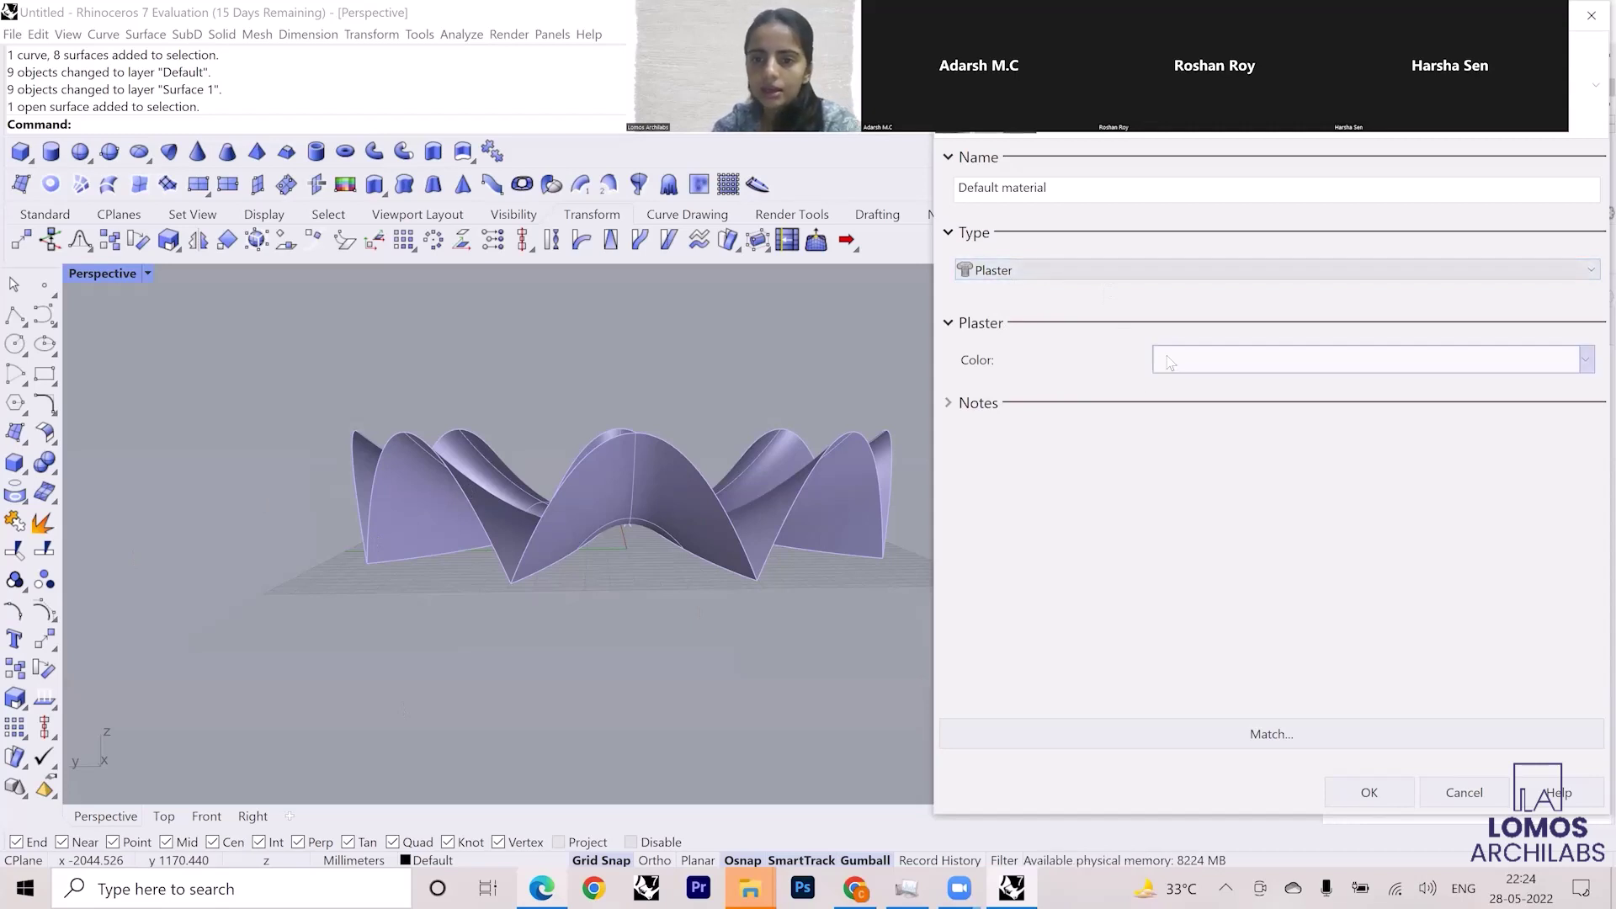
{"action": "left_click", "coordinate": [1004, 277]}
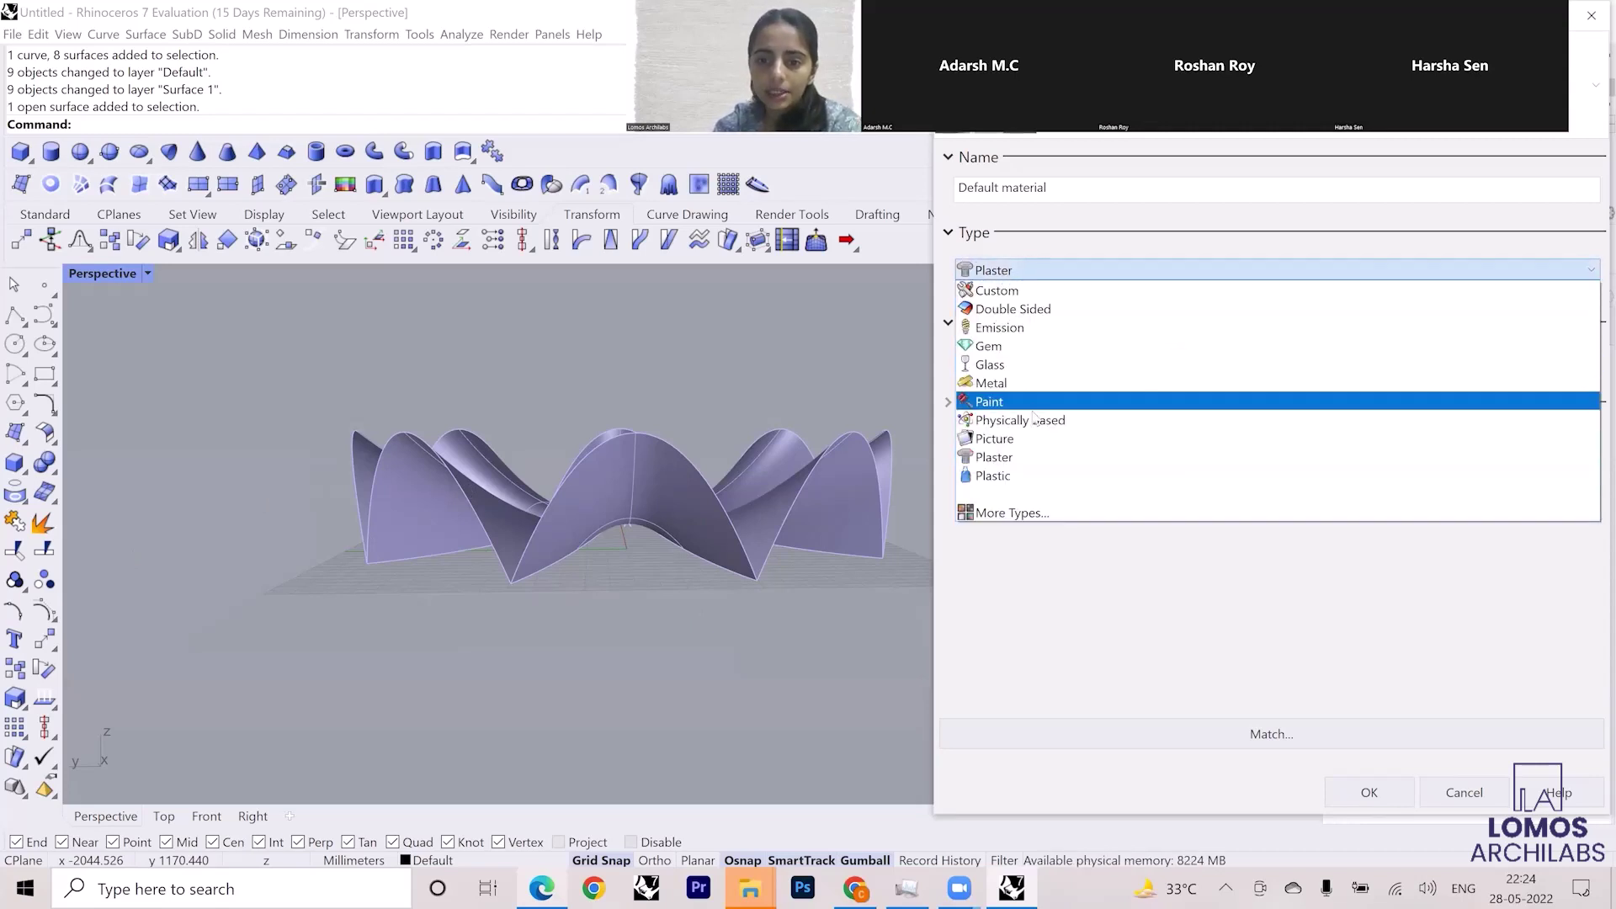
{"action": "left_click", "coordinate": [1029, 456]}
{"action": "left_click", "coordinate": [1216, 362]}
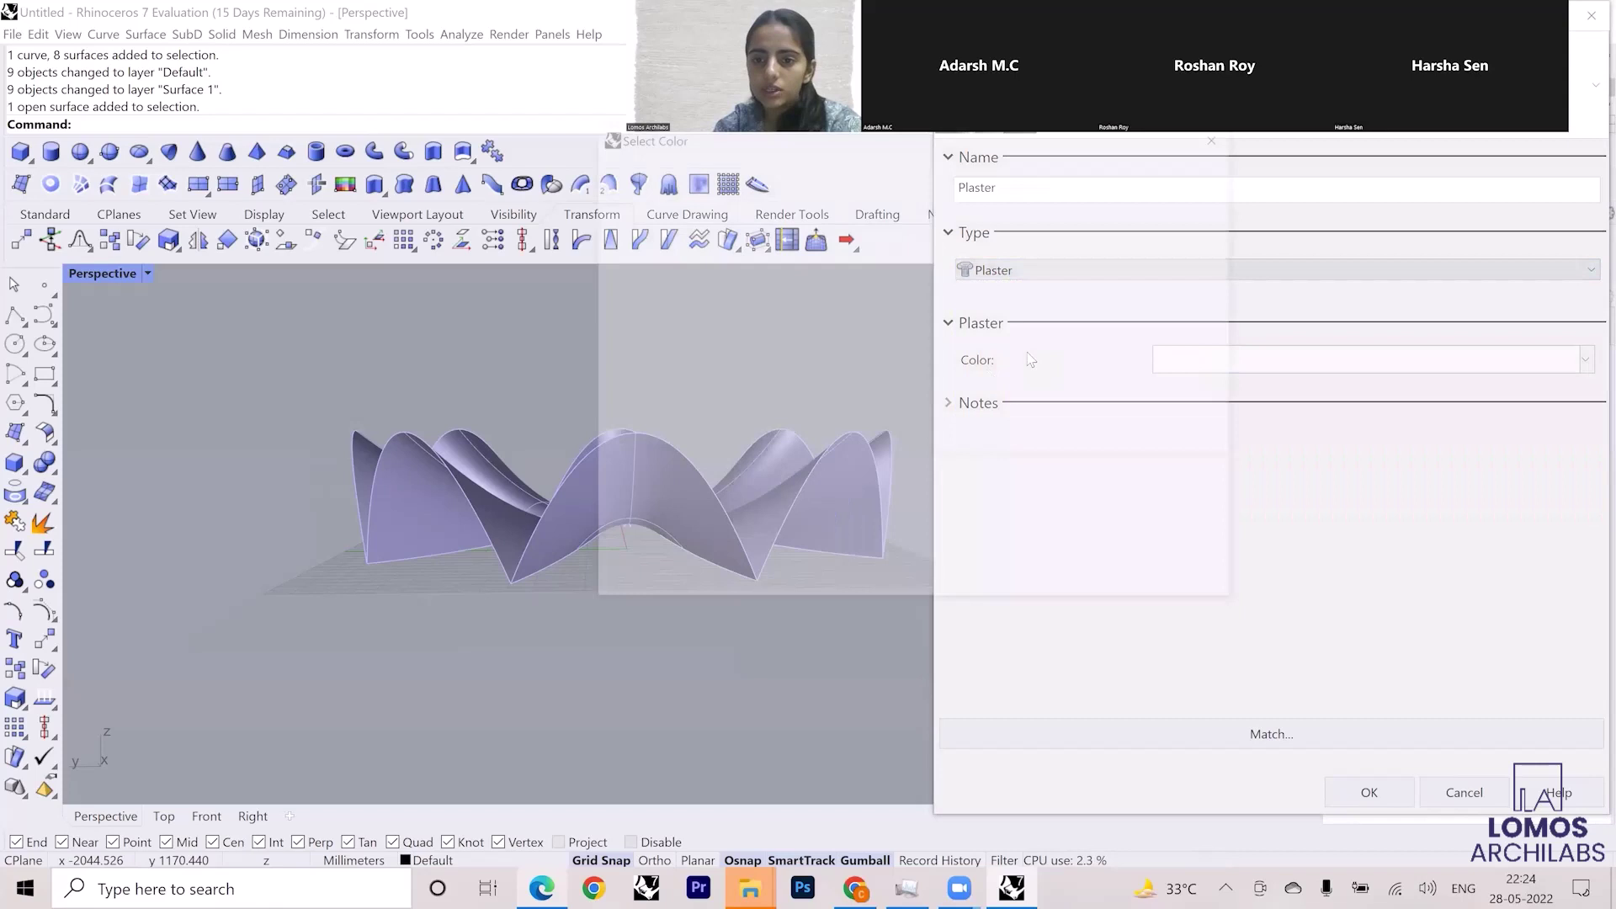
{"action": "scroll", "coordinate": [664, 493], "scroll_direction": "down", "scroll_amount": 5}
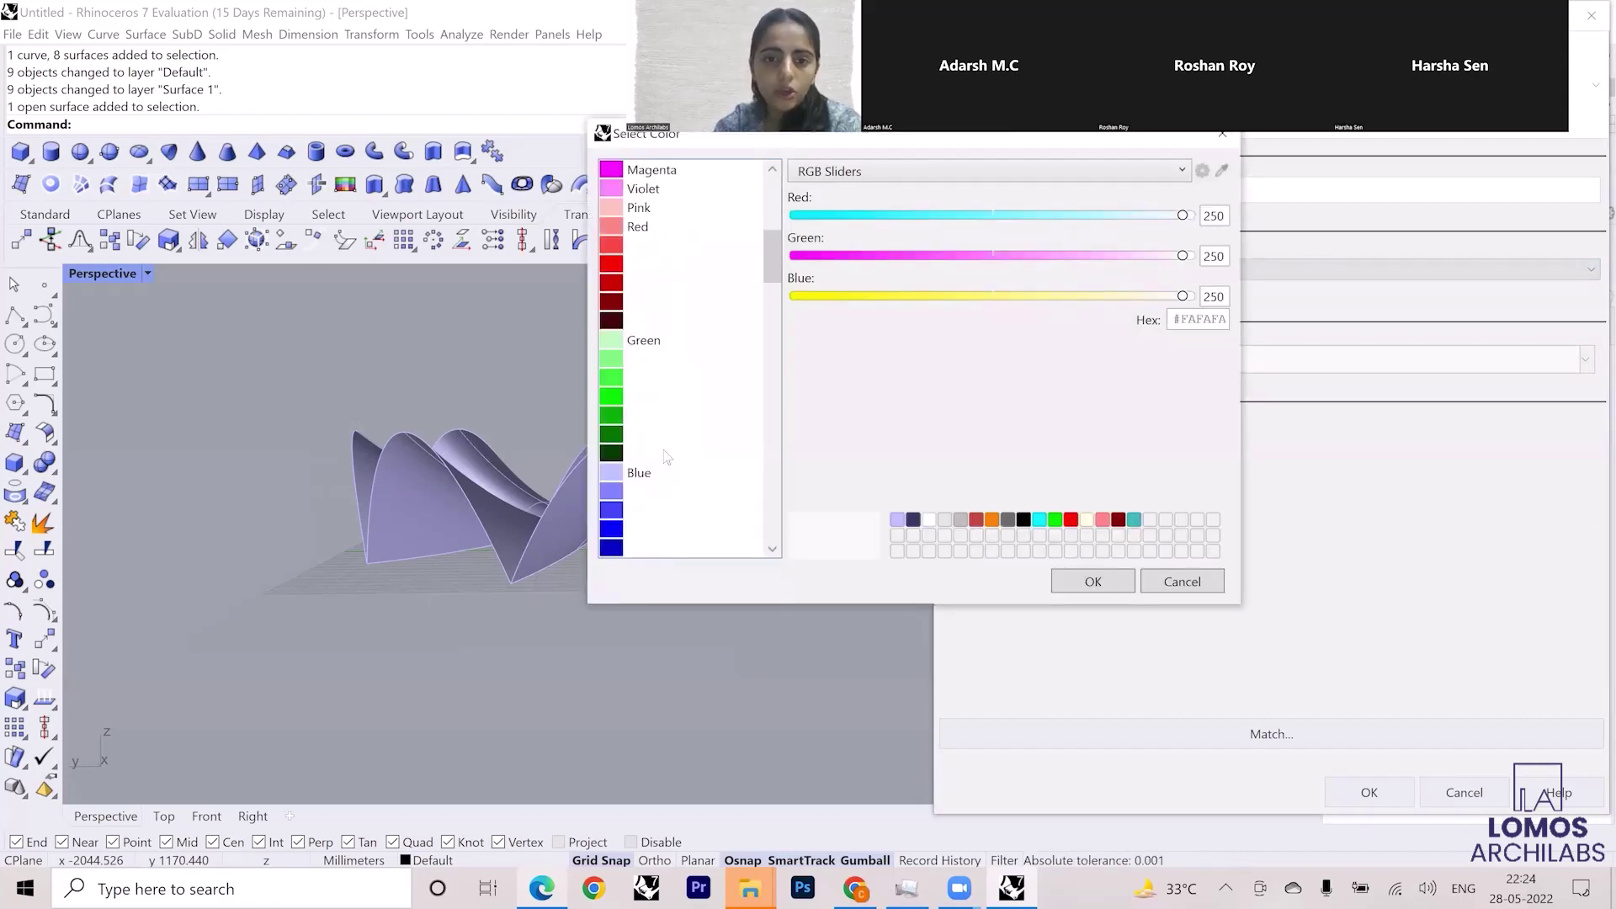
{"action": "left_click", "coordinate": [646, 230]}
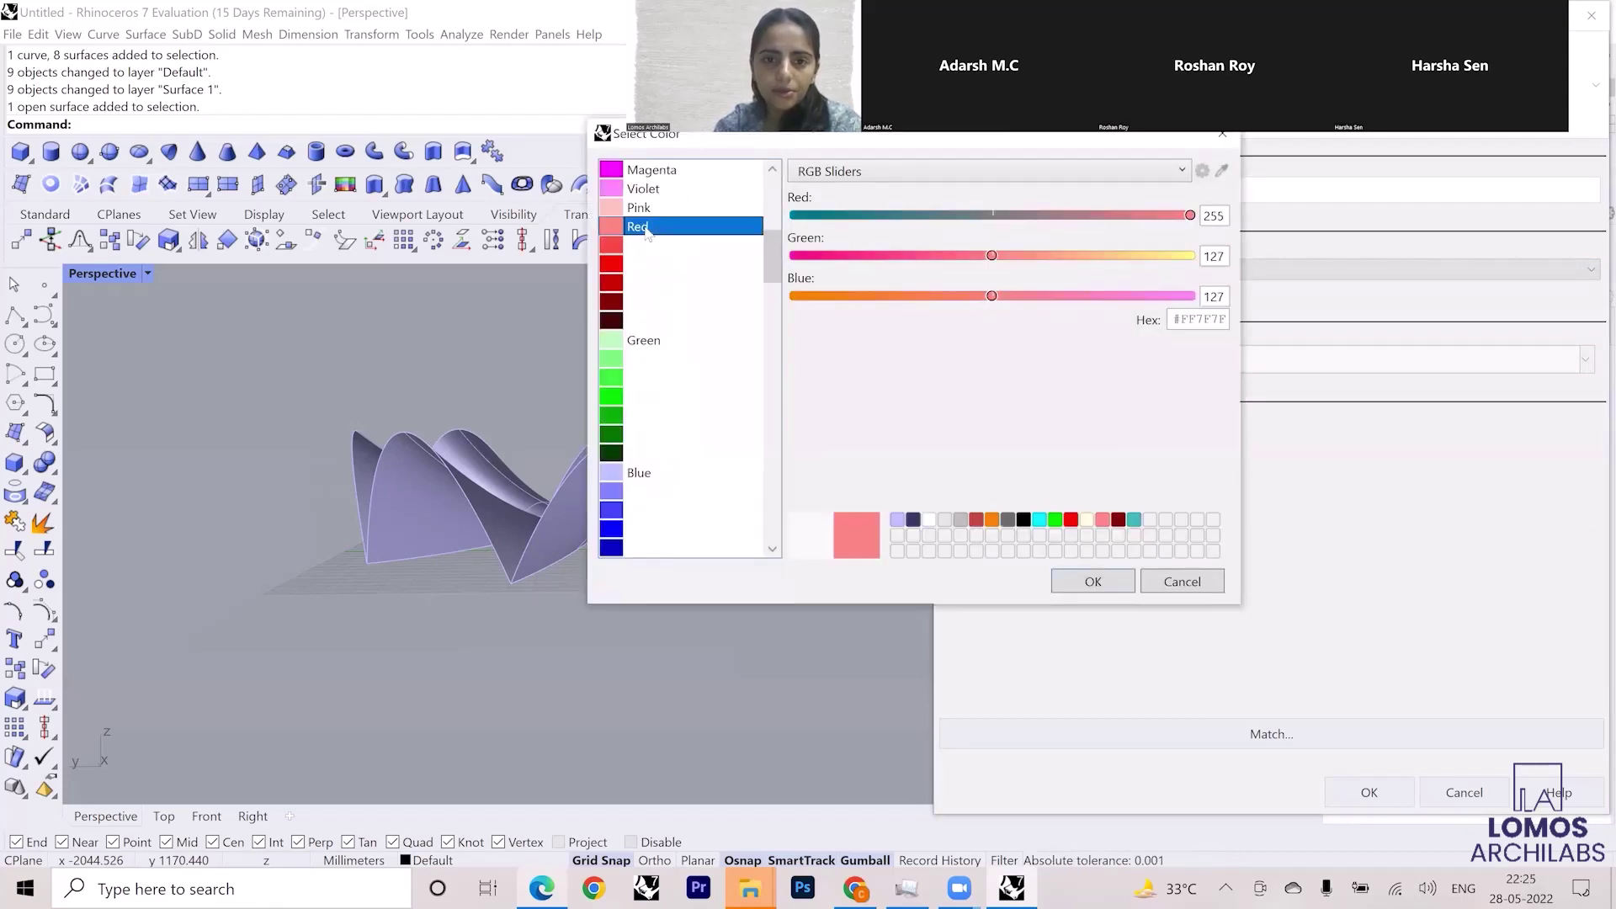
{"action": "left_click", "coordinate": [1086, 581]}
{"action": "left_click", "coordinate": [1398, 791]}
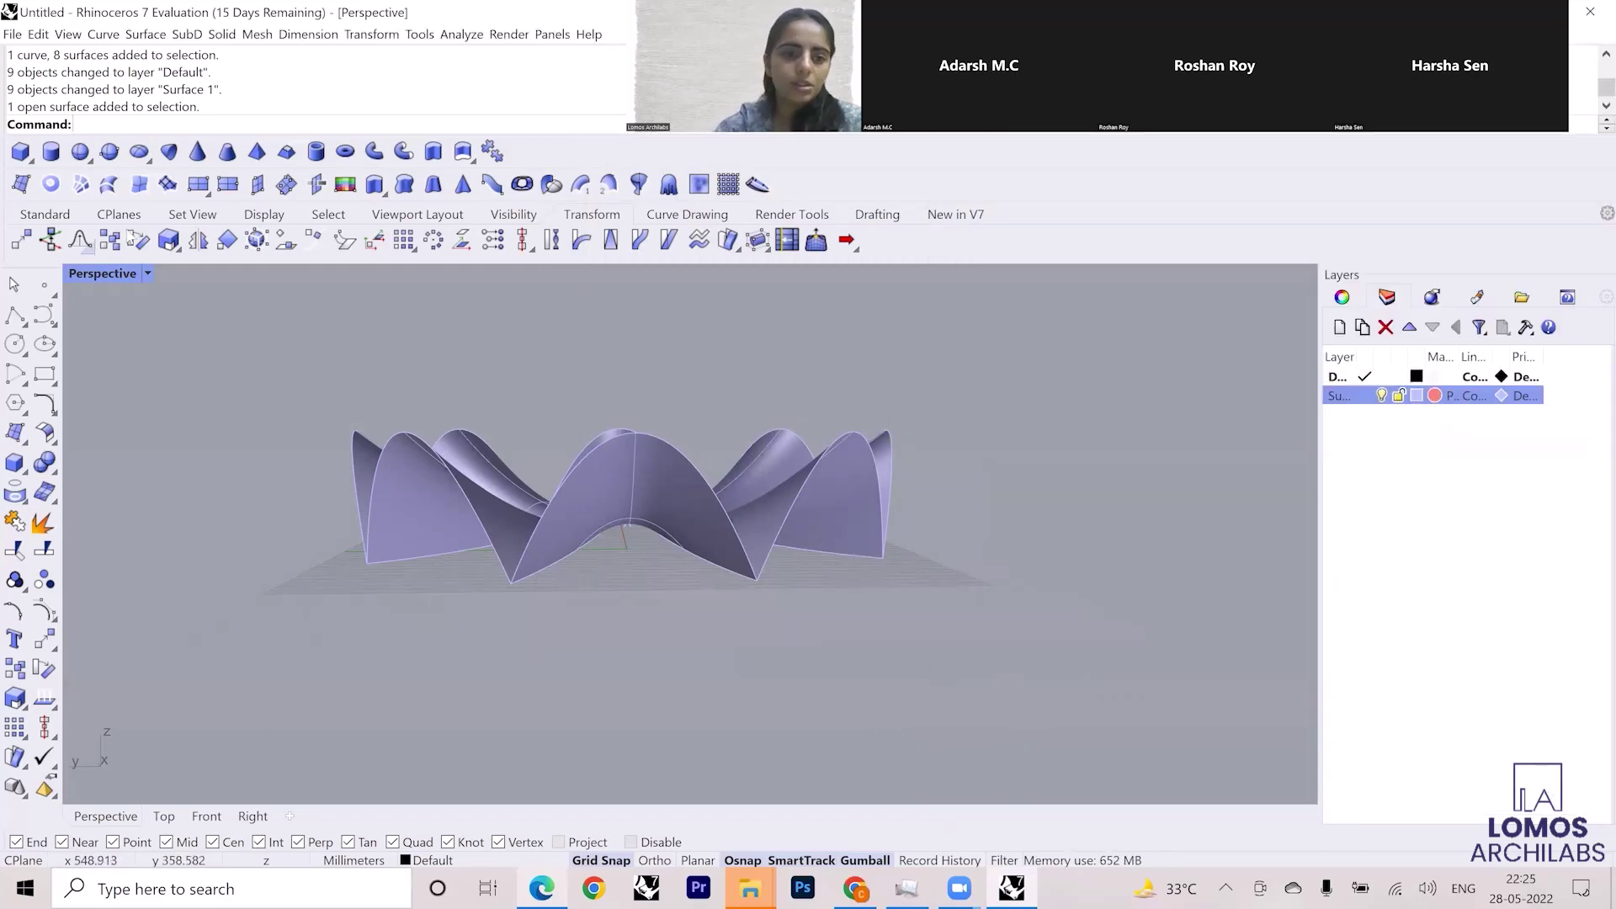
{"action": "left_click", "coordinate": [148, 273]}
- Preview the canopy in Rendered display, then return the Perspective view to Shaded
{"action": "left_click", "coordinate": [175, 334]}
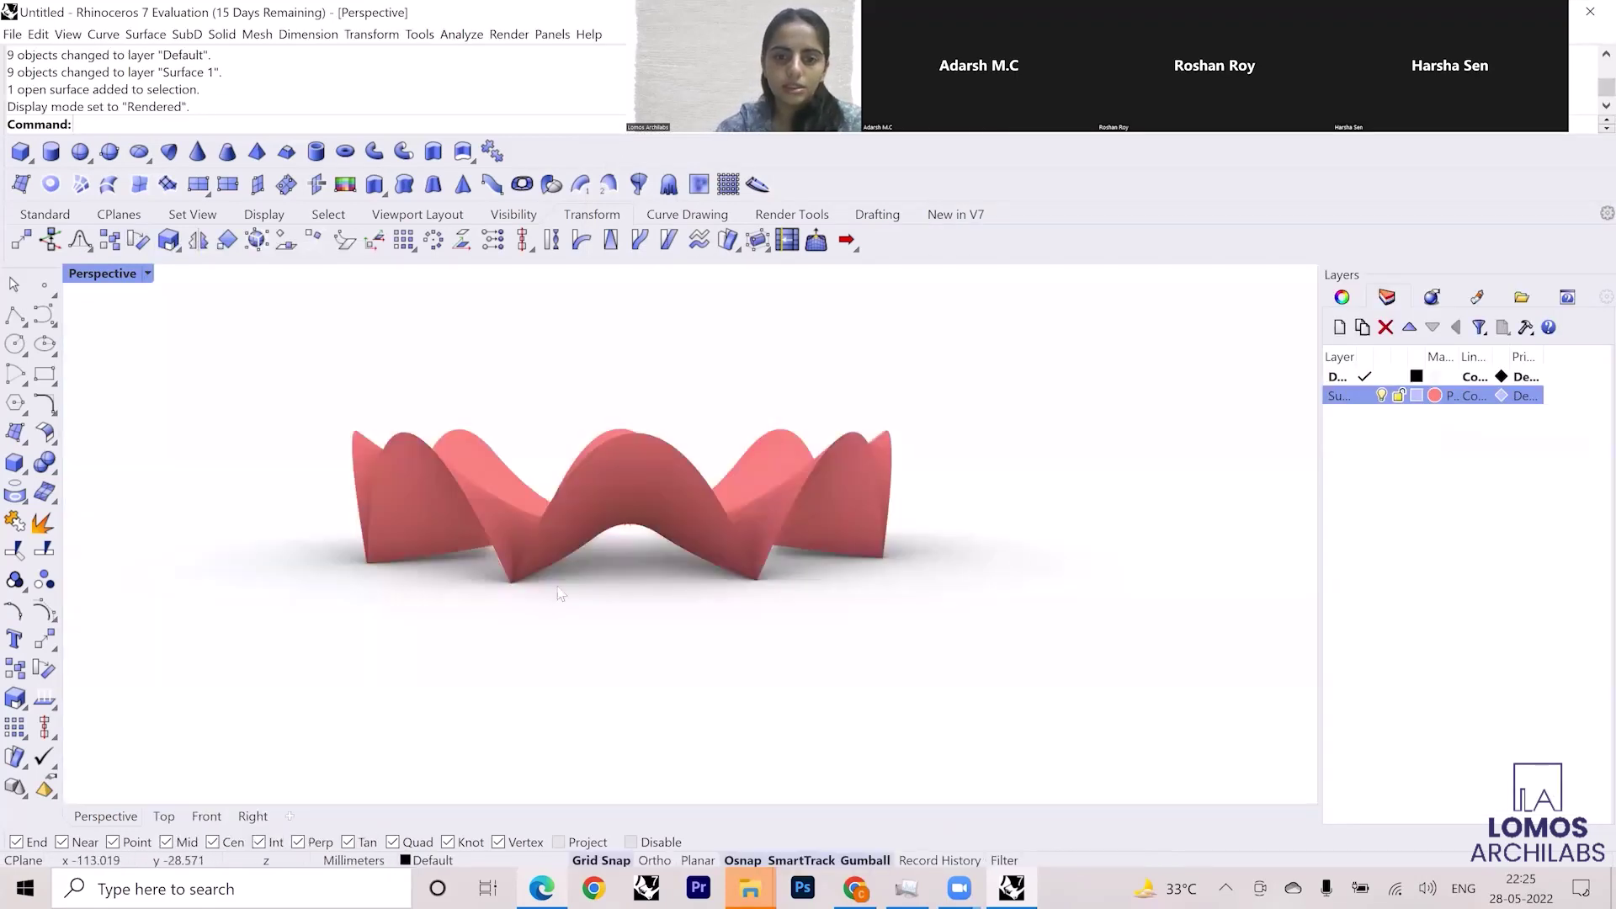
{"action": "right_click_drag", "start_coordinate": [446, 545], "coordinate": [488, 461]}
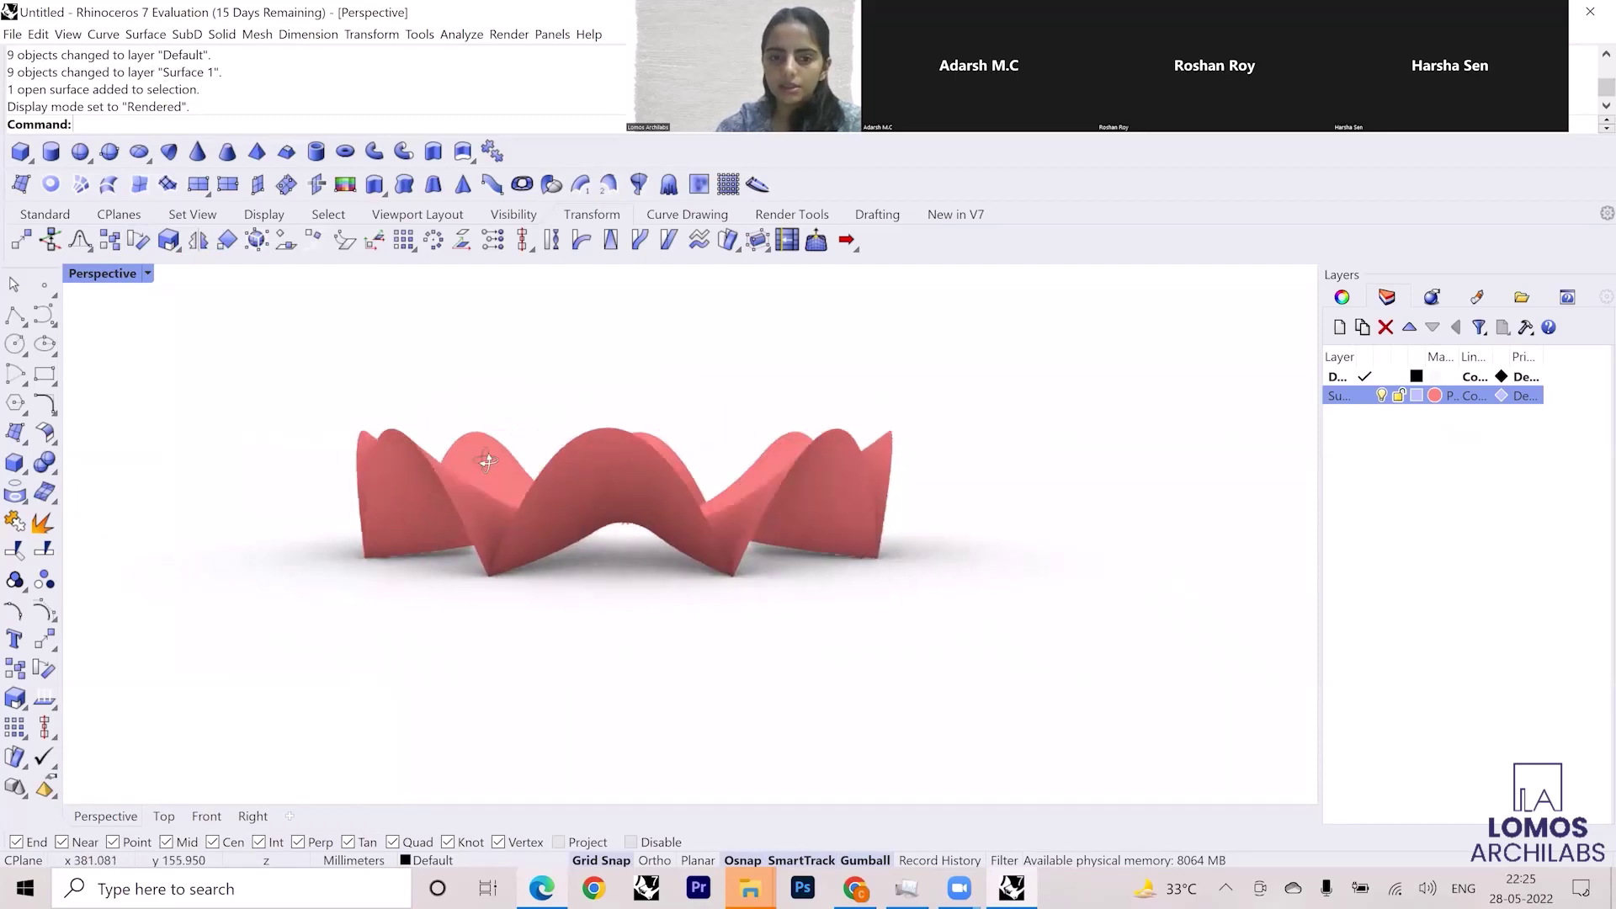
{"action": "left_click", "coordinate": [147, 273]}
{"action": "left_click", "coordinate": [244, 313]}
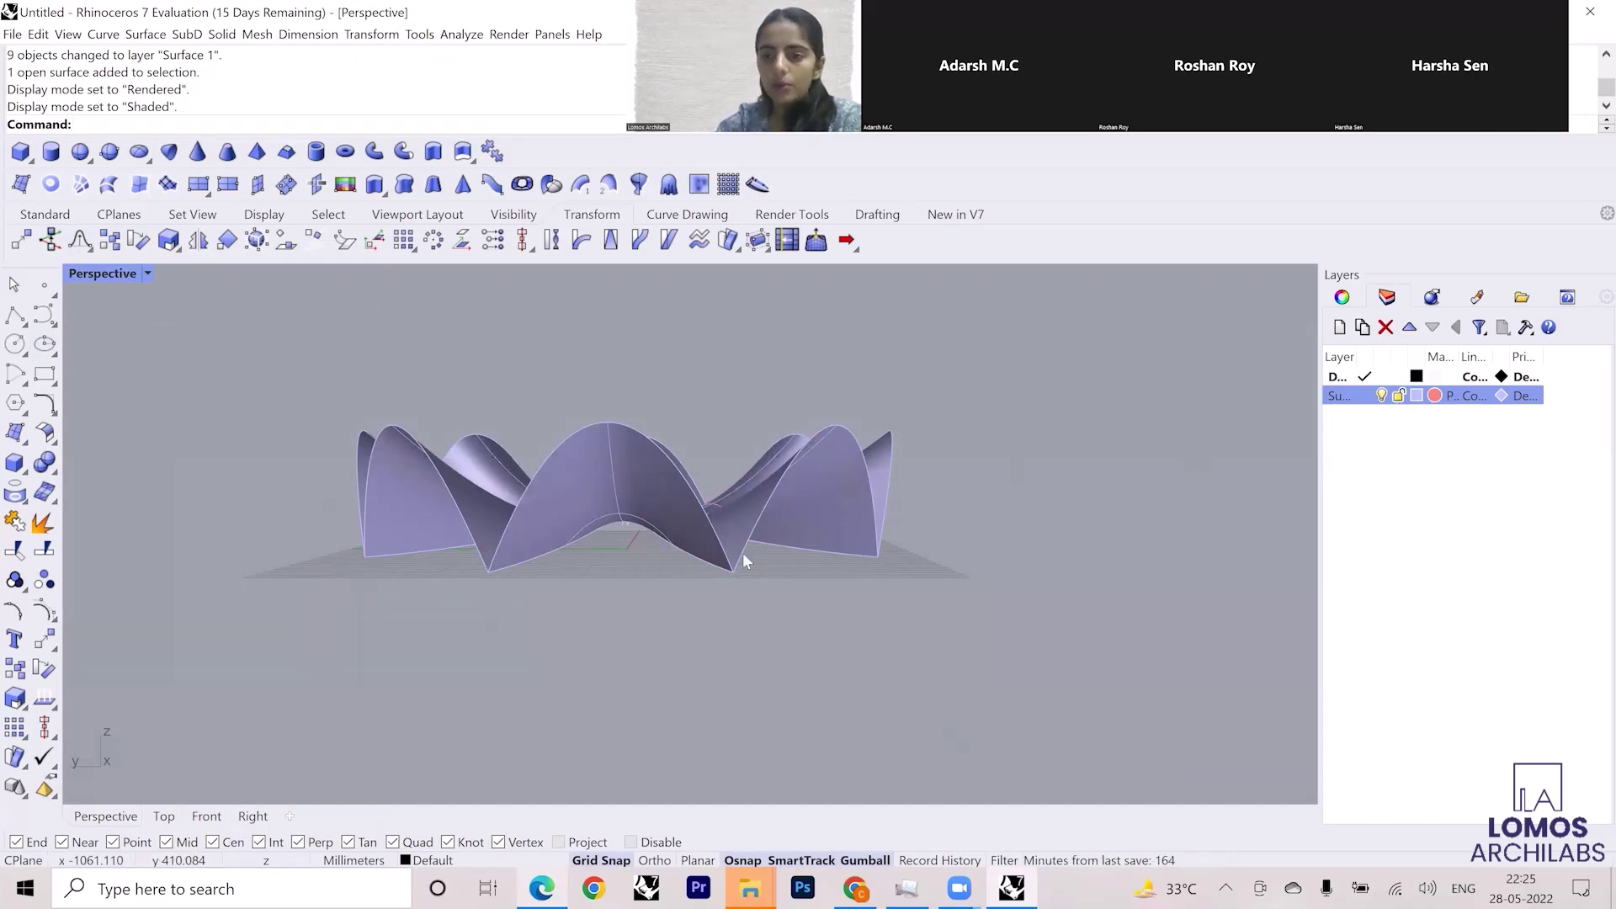
- Change the Surface 1 material type to Metal with a Bronze colour (202,137,110)
{"action": "left_click", "coordinate": [1435, 395]}
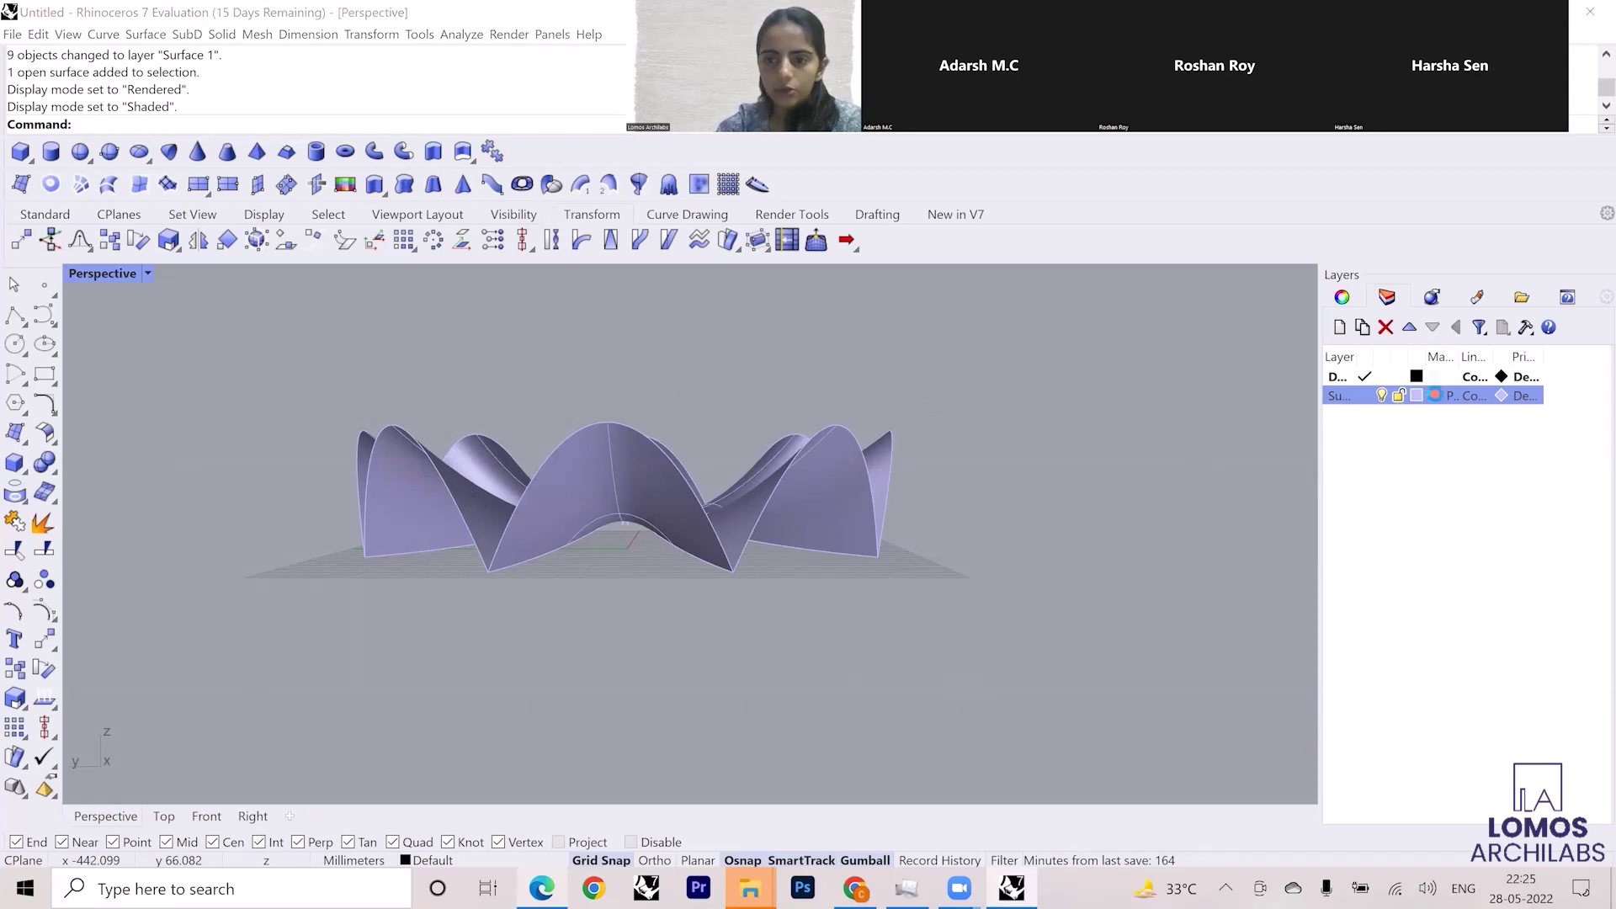
{"action": "left_click", "coordinate": [1076, 271]}
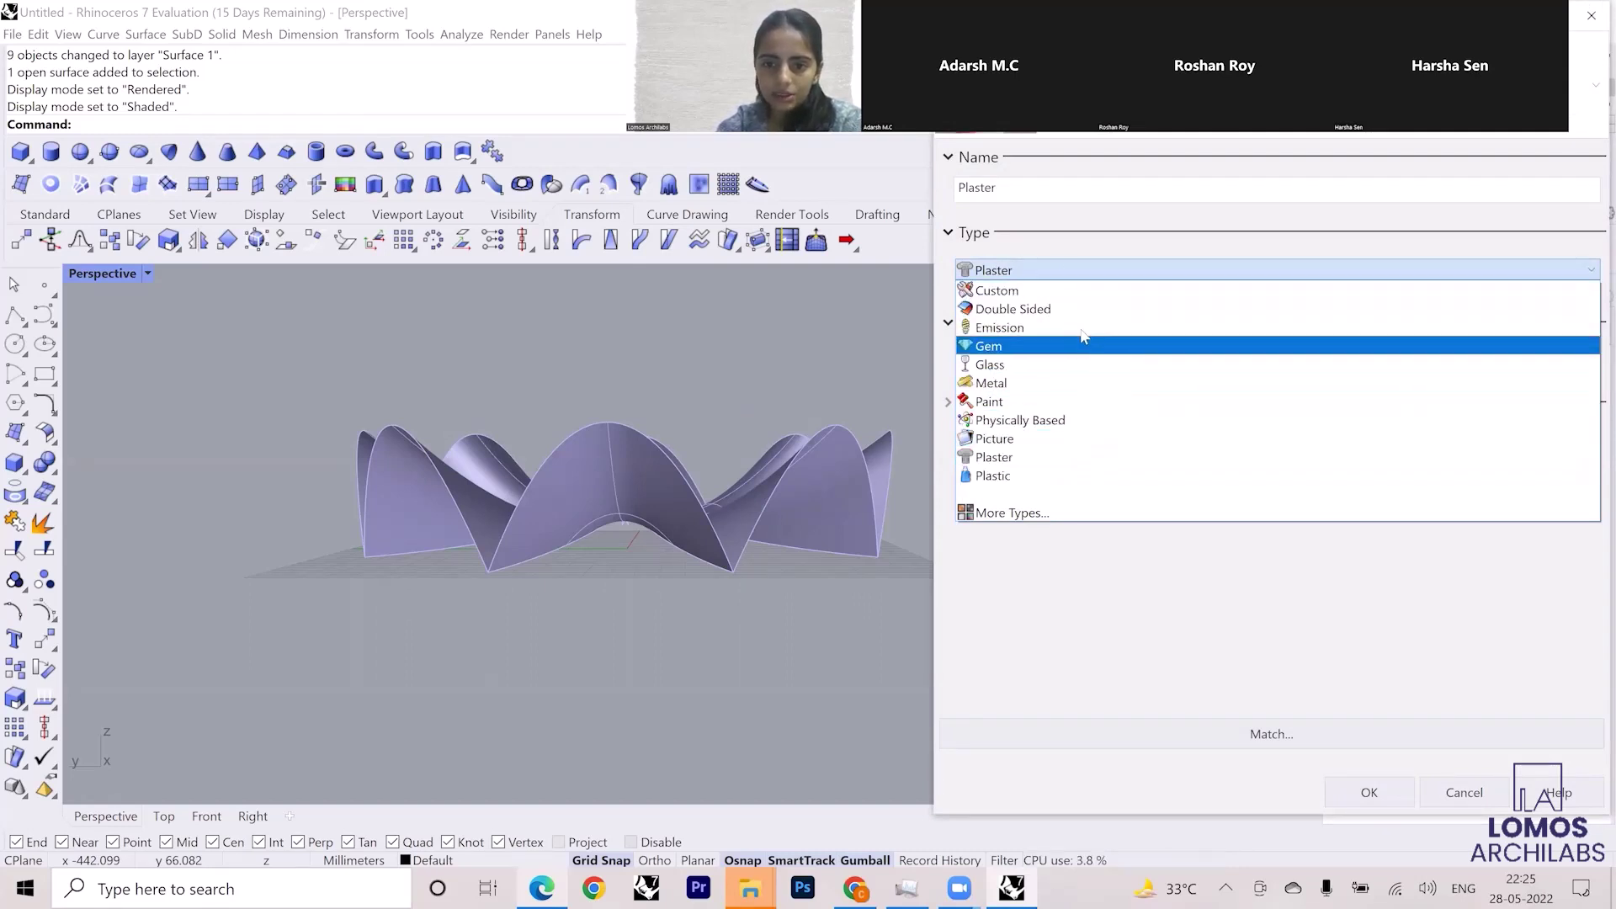
{"action": "left_click", "coordinate": [1089, 385]}
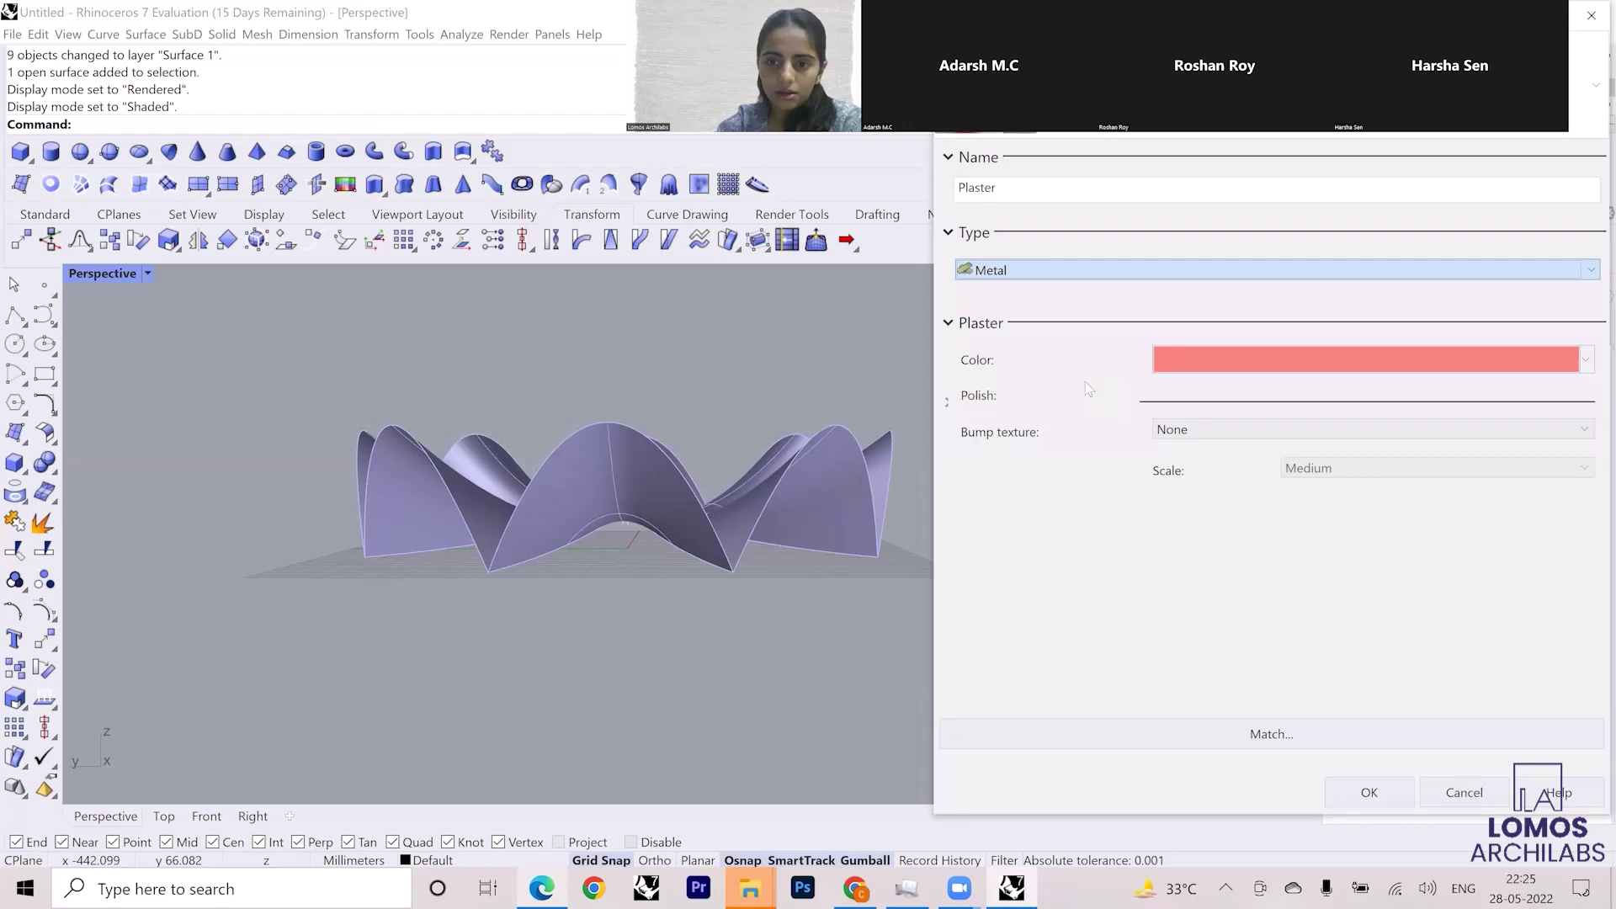
{"action": "left_click", "coordinate": [1164, 352]}
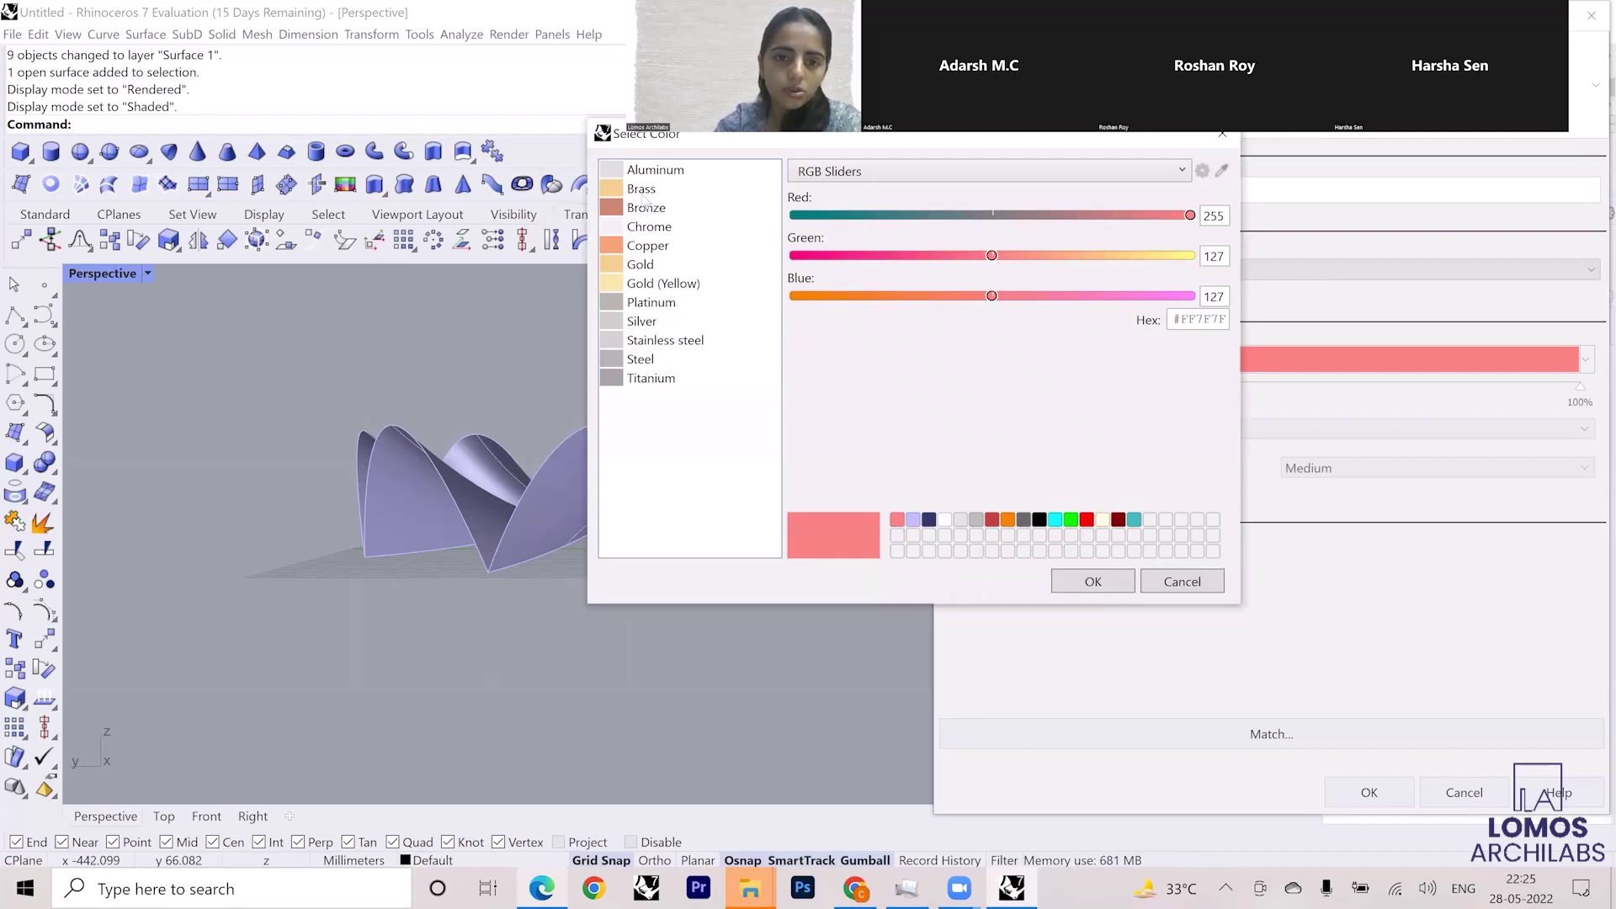
{"action": "left_click", "coordinate": [645, 210]}
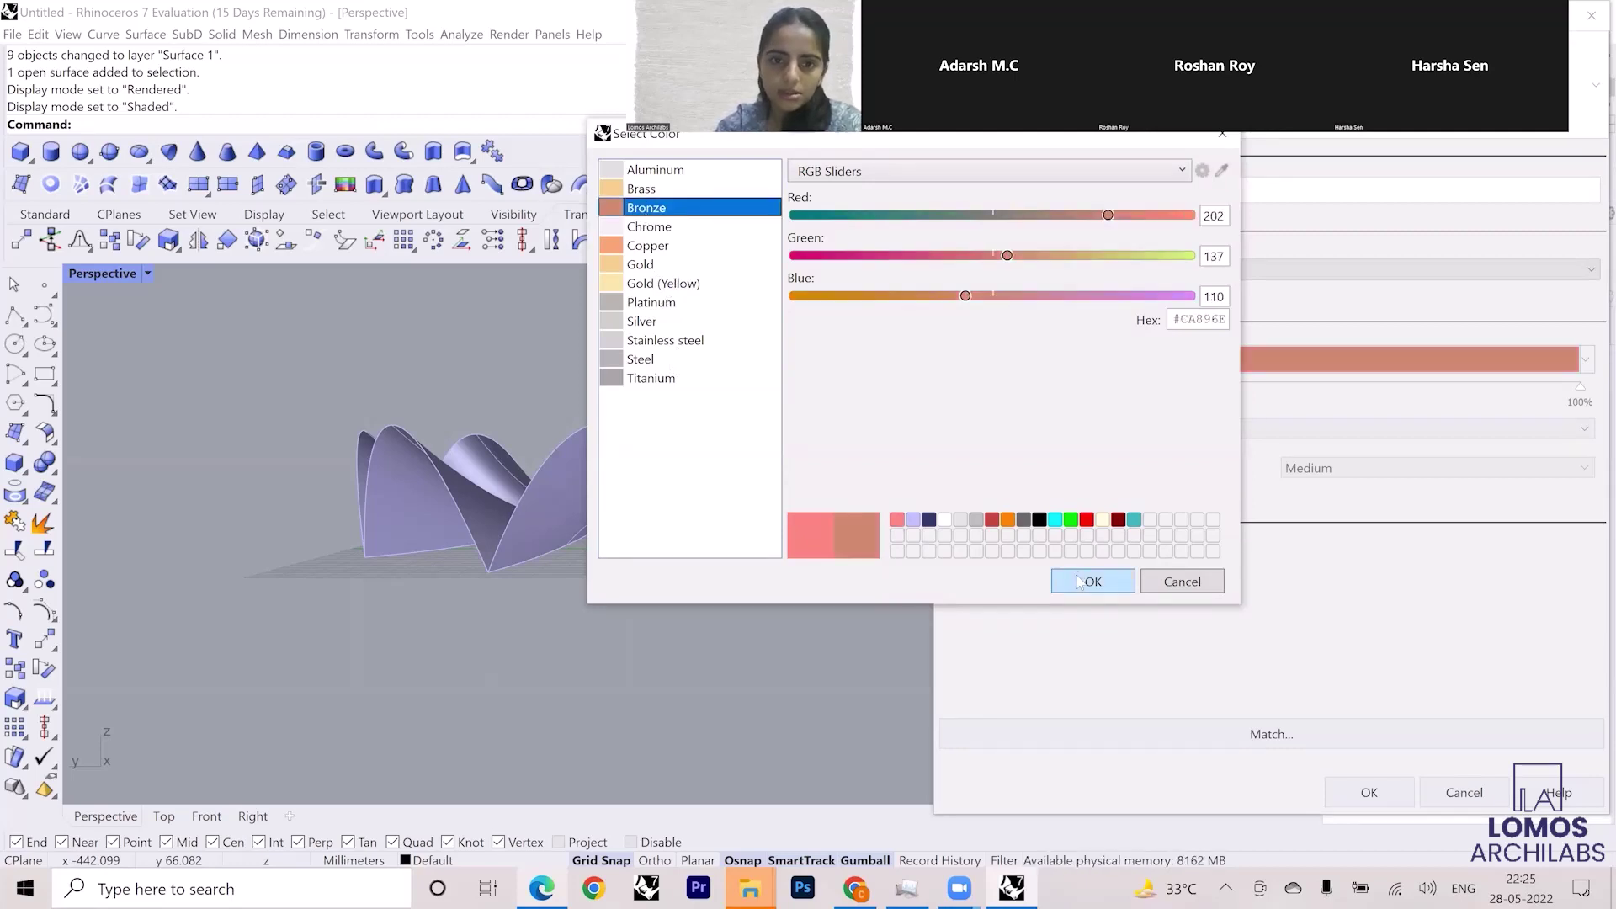
{"action": "left_click", "coordinate": [1086, 582]}
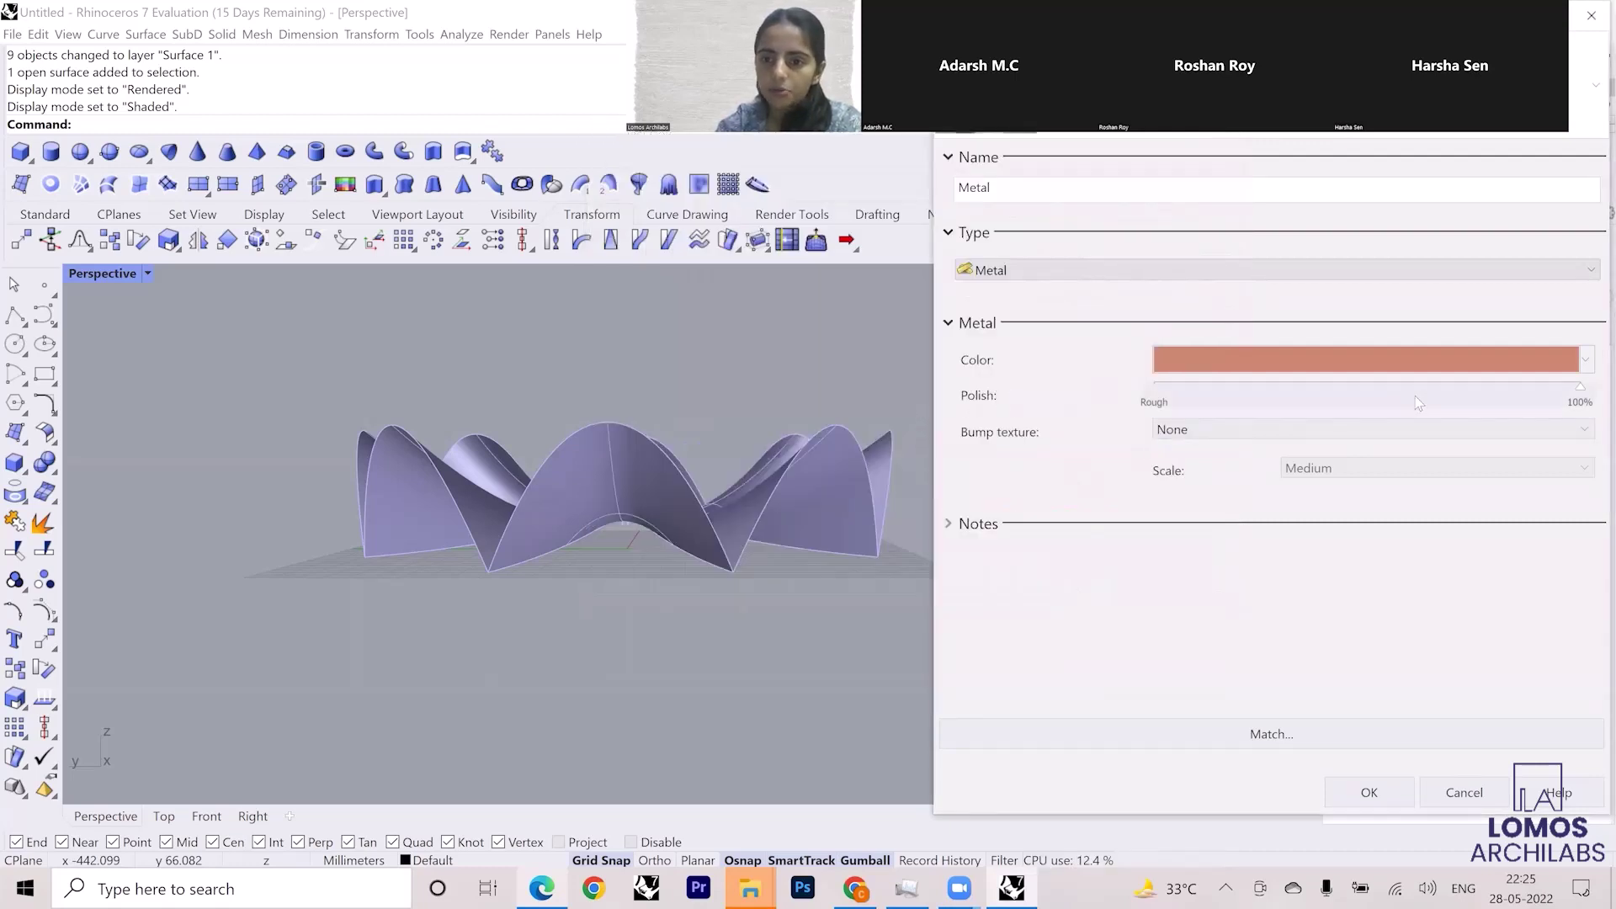
- Lower the metal's polish to 29% and add a Medium-scale Cross Hatch bump texture
{"action": "left_click_drag", "start_coordinate": [1580, 389], "coordinate": [1281, 401]}
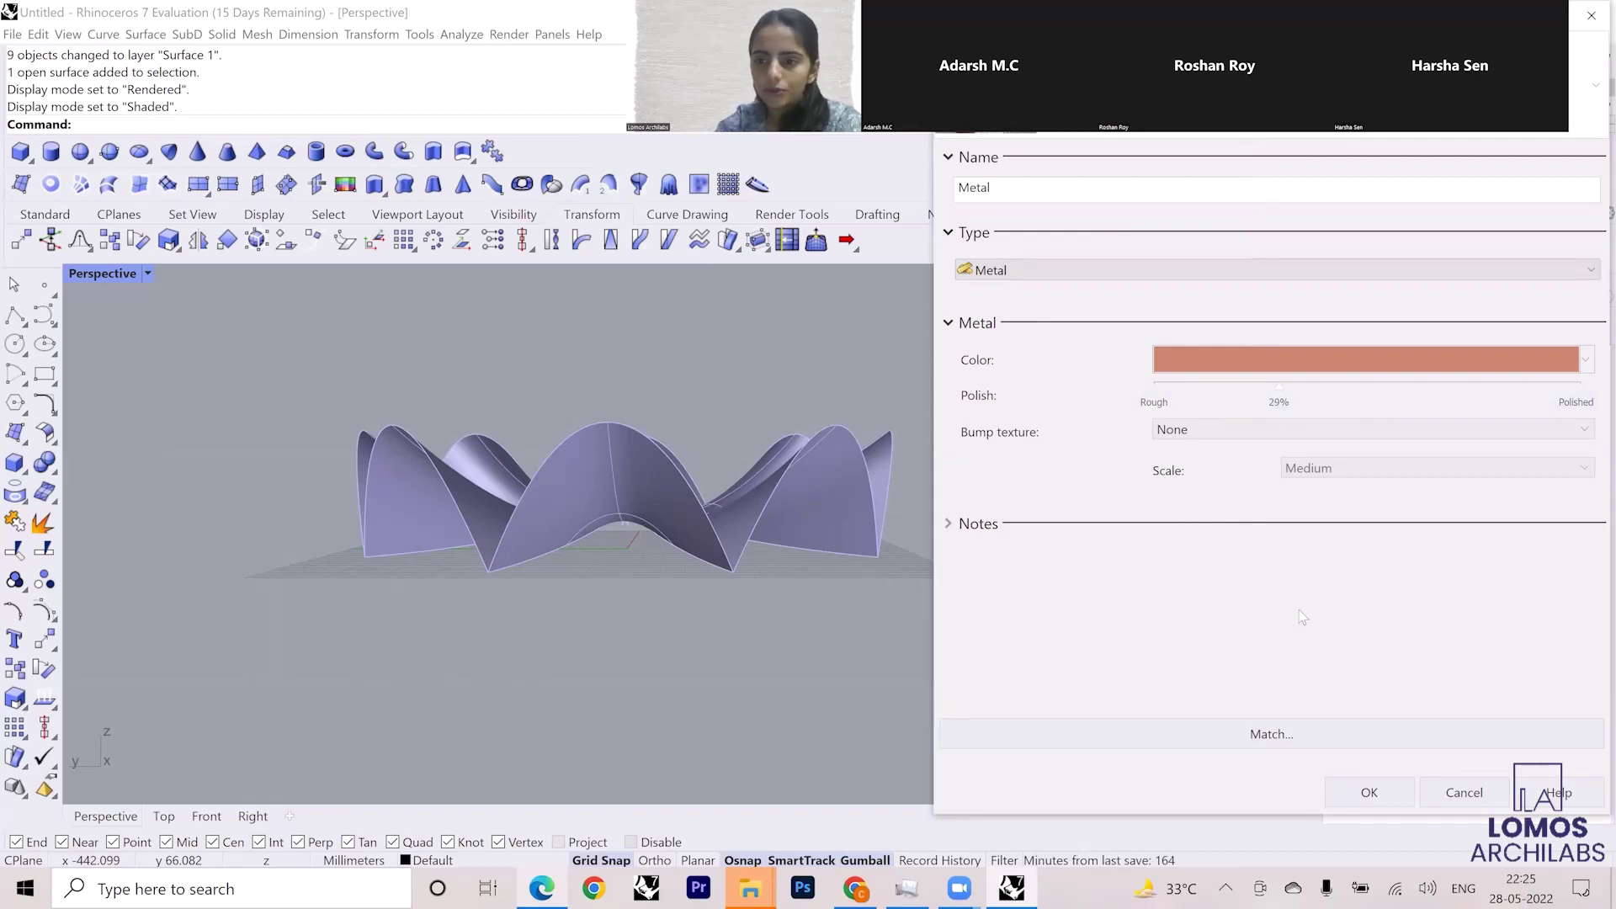
{"action": "left_click", "coordinate": [1313, 430]}
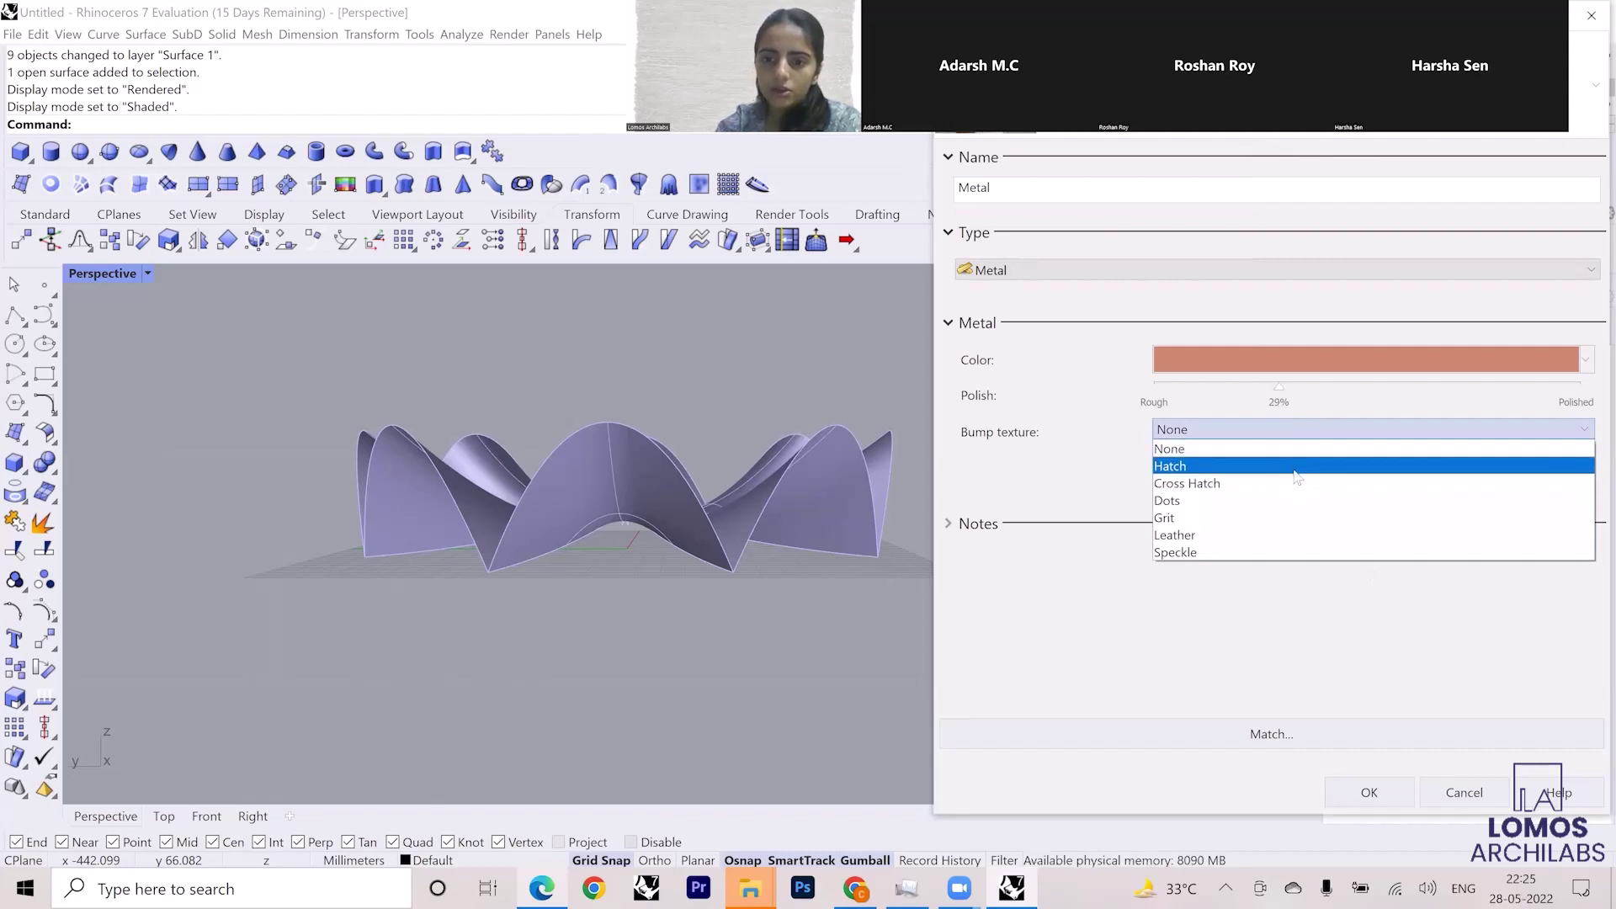
{"action": "left_click", "coordinate": [1296, 552]}
{"action": "left_click", "coordinate": [1212, 430]}
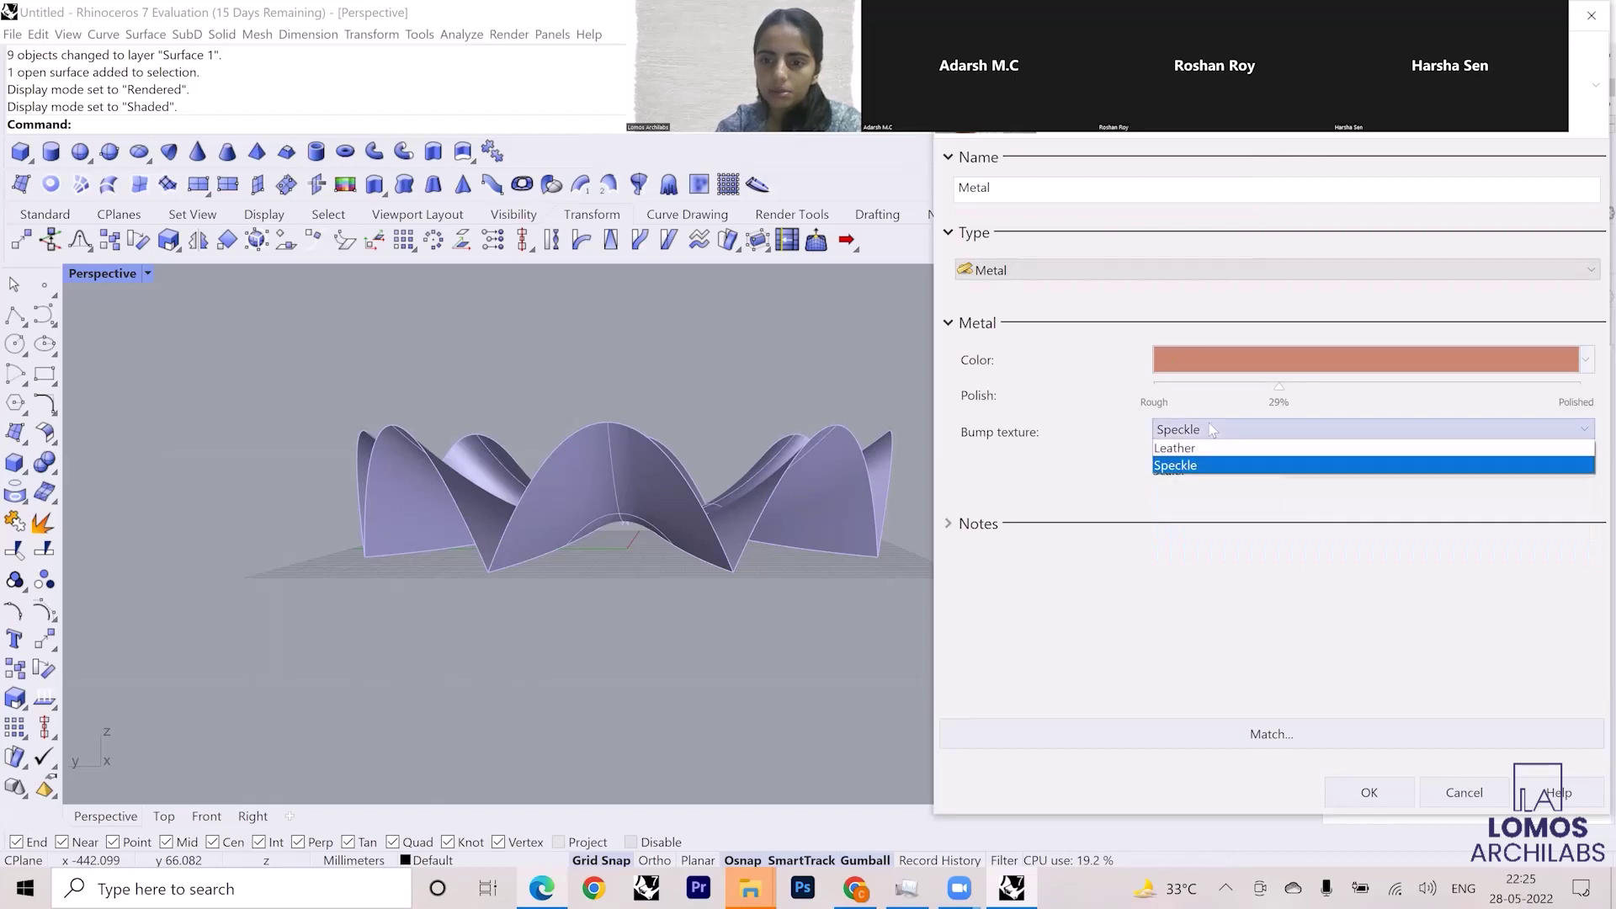
{"action": "left_click", "coordinate": [1216, 482]}
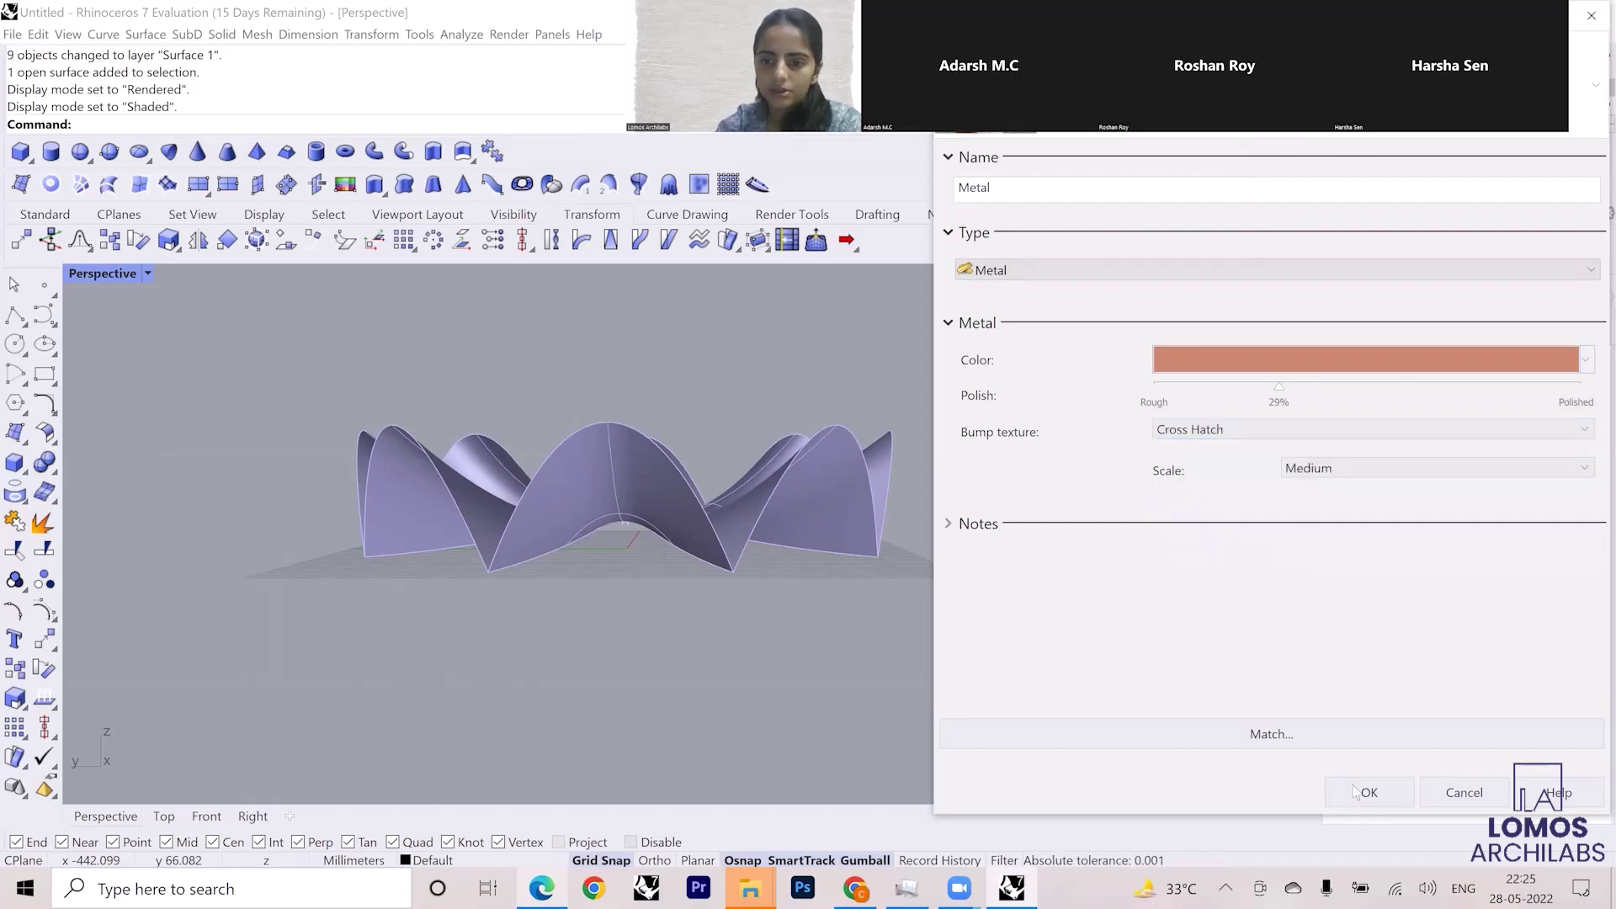
{"action": "left_click", "coordinate": [1357, 792]}
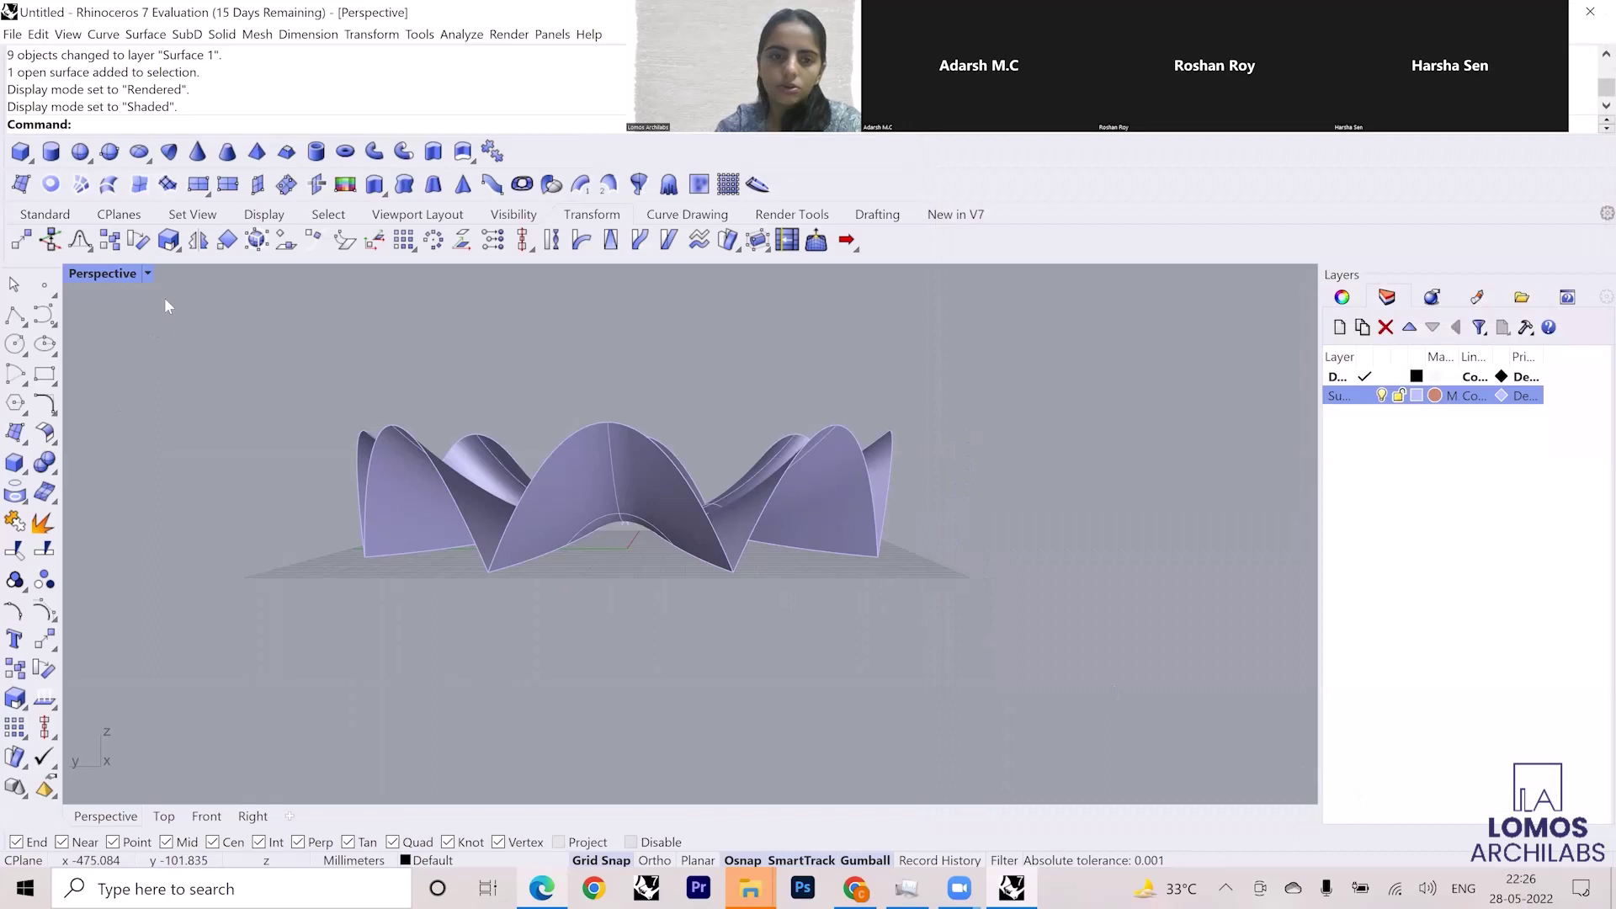
- Switch the Perspective view to Rendered display and tilt it to look down on the surface
{"action": "left_click", "coordinate": [148, 274]}
{"action": "left_click", "coordinate": [202, 332]}
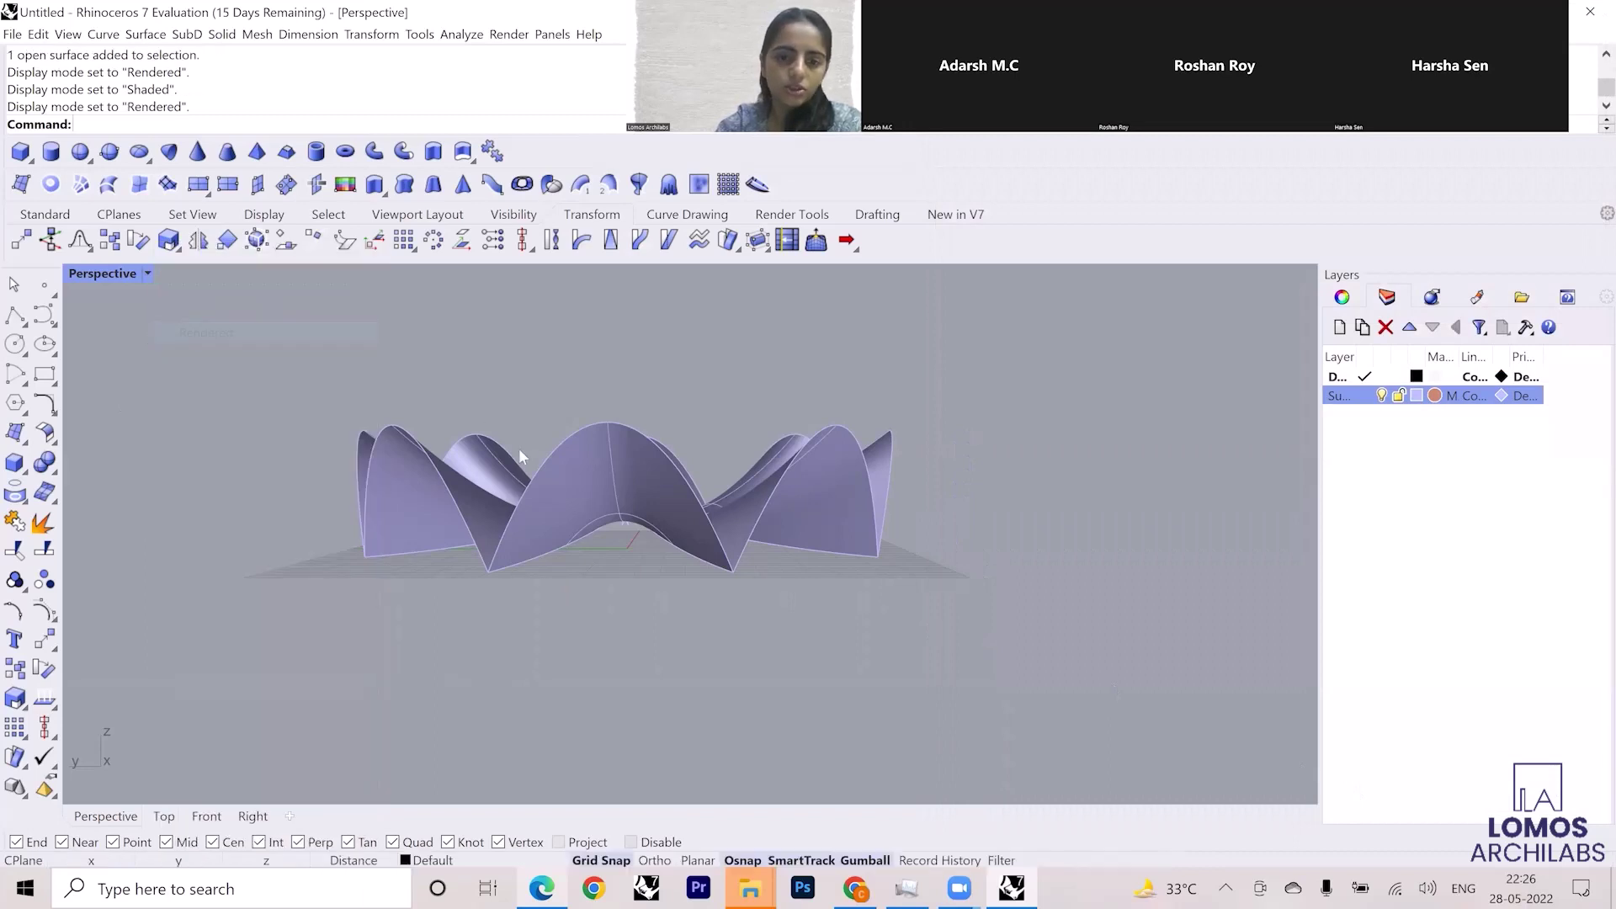
{"action": "mouse_move", "coordinate": [553, 495]}
{"action": "right_mouse_down"}
{"action": "mouse_move", "coordinate": [618, 557]}
{"action": "mouse_move", "coordinate": [563, 570]}
{"action": "mouse_move", "coordinate": [532, 552]}
{"action": "mouse_move", "coordinate": [527, 570]}
{"action": "mouse_move", "coordinate": [563, 570]}
{"action": "right_mouse_up"}
{"action": "scroll", "coordinate": [618, 557], "scroll_direction": "up", "scroll_amount": 3}
{"action": "scroll", "coordinate": [533, 552], "scroll_direction": "down", "scroll_amount": 8}
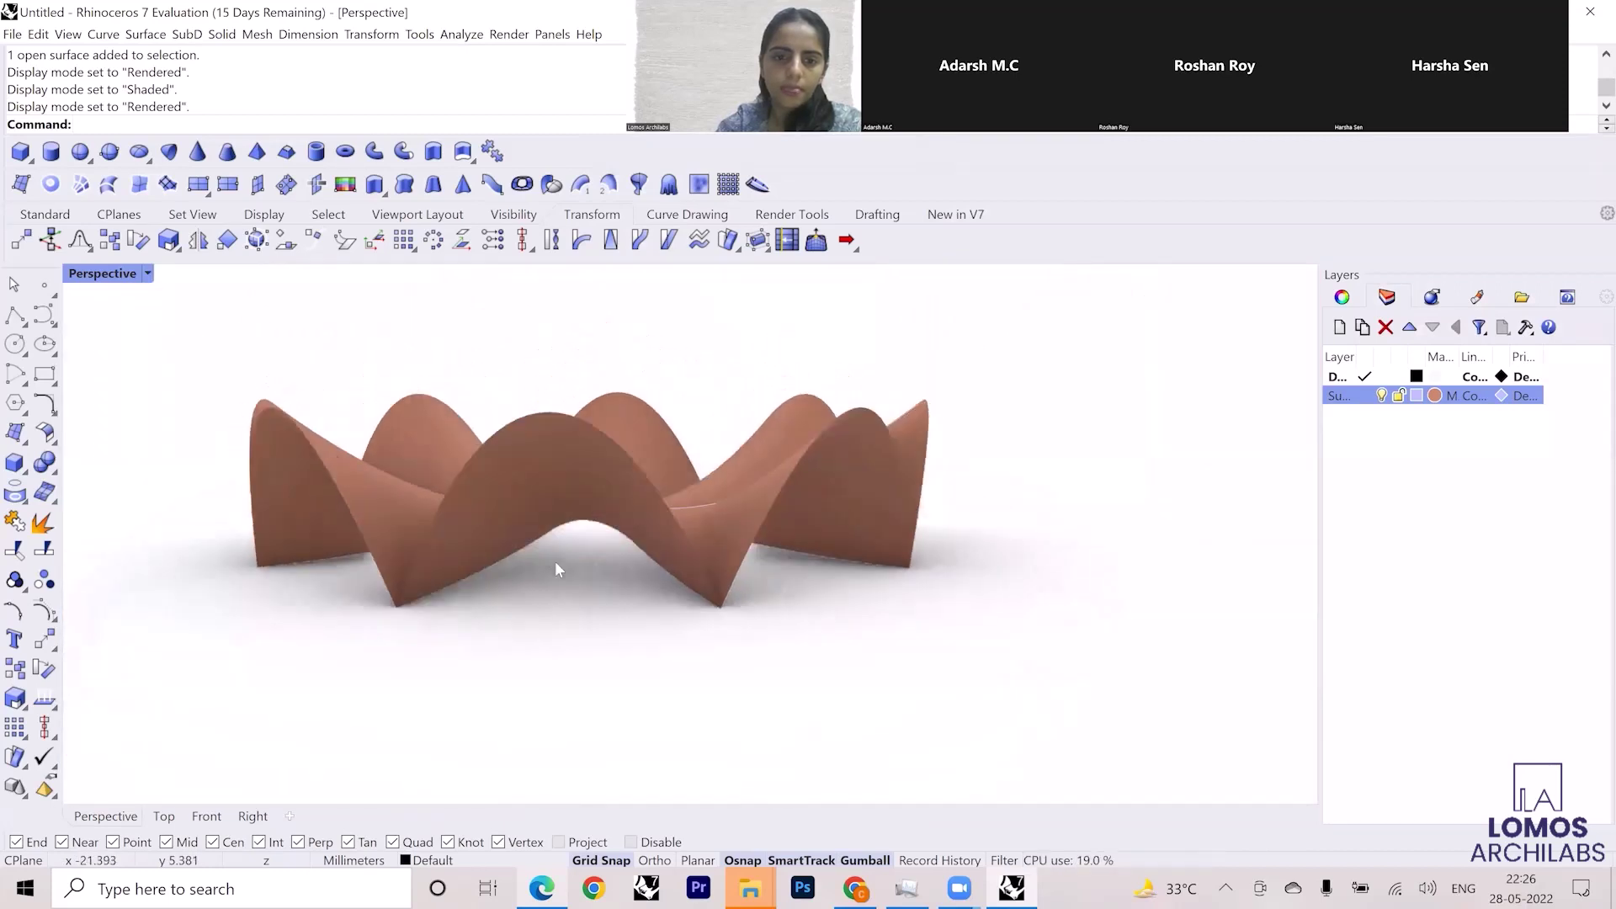
- Raise the bronze metal's polish to 95% for a glossy reflective finish
{"action": "left_click", "coordinate": [1435, 397]}
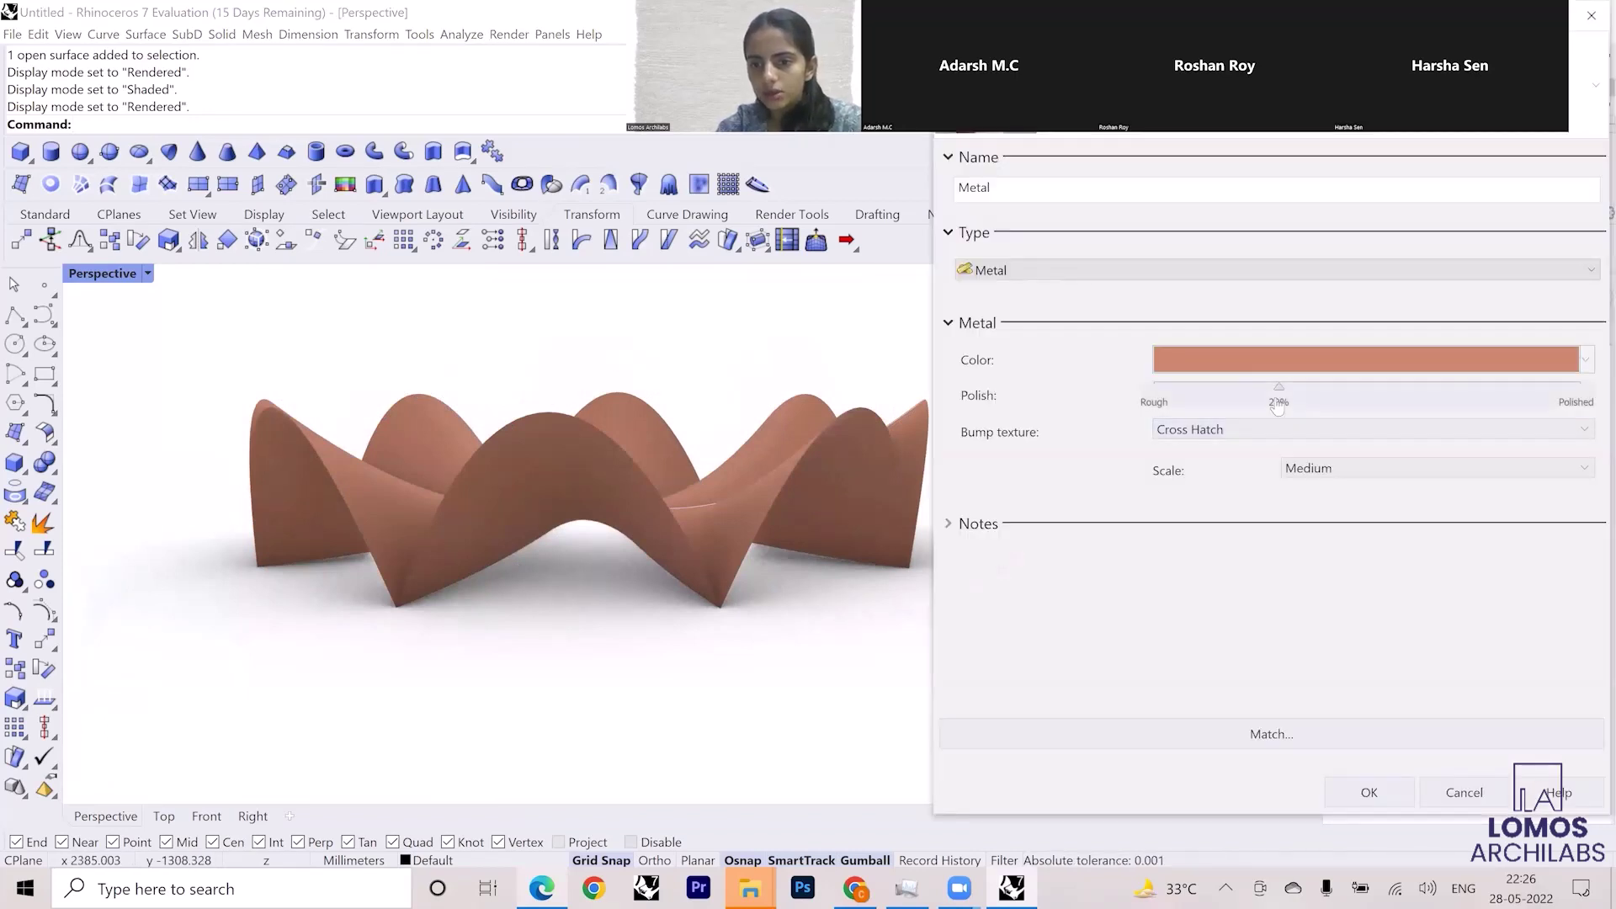
{"action": "left_click_drag", "start_coordinate": [1271, 395], "coordinate": [1557, 396]}
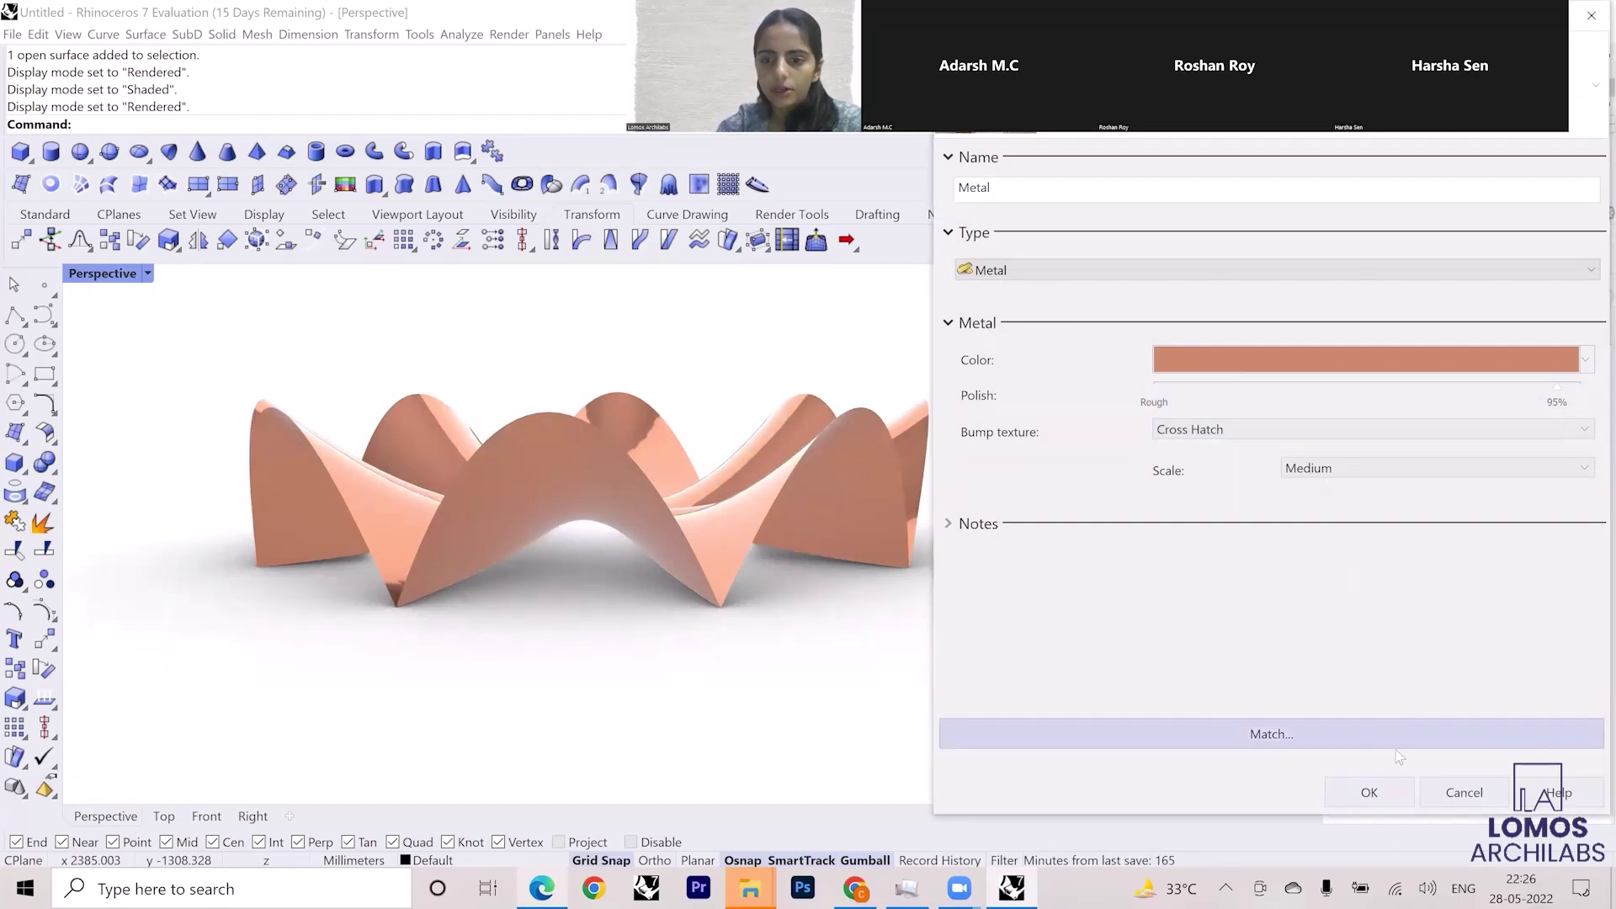
{"action": "left_click", "coordinate": [1382, 796]}
{"action": "right_click_drag", "start_coordinate": [614, 534], "coordinate": [1162, 399]}
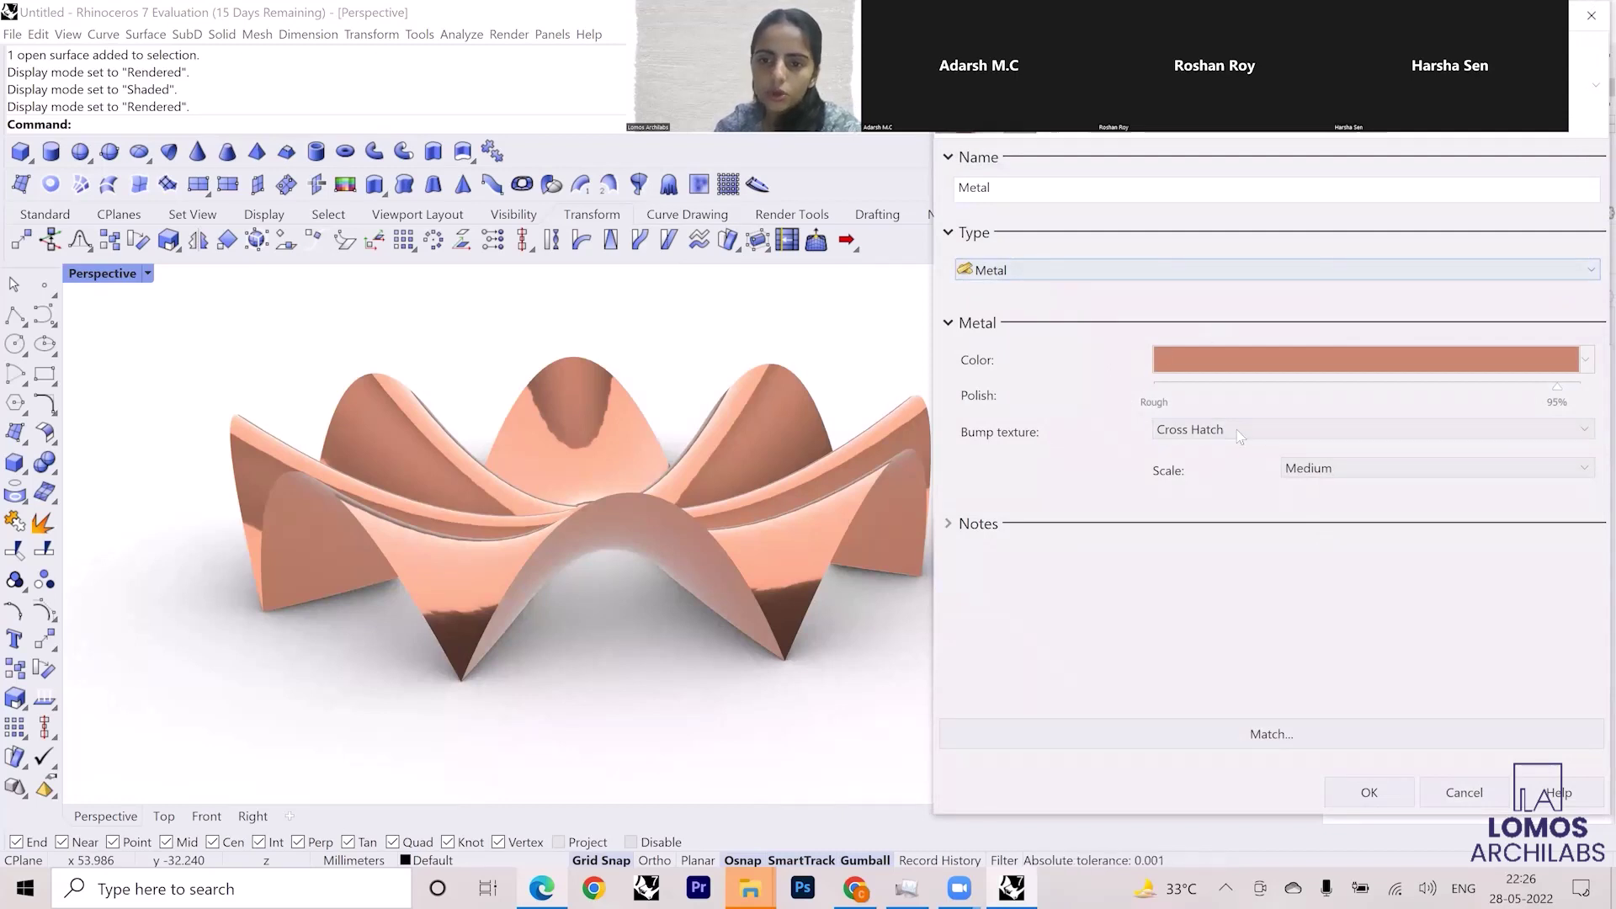
- Import the Wood > Walnut > 'Walnut less lines' material and apply it to the layer
{"action": "left_click", "coordinate": [1000, 271]}
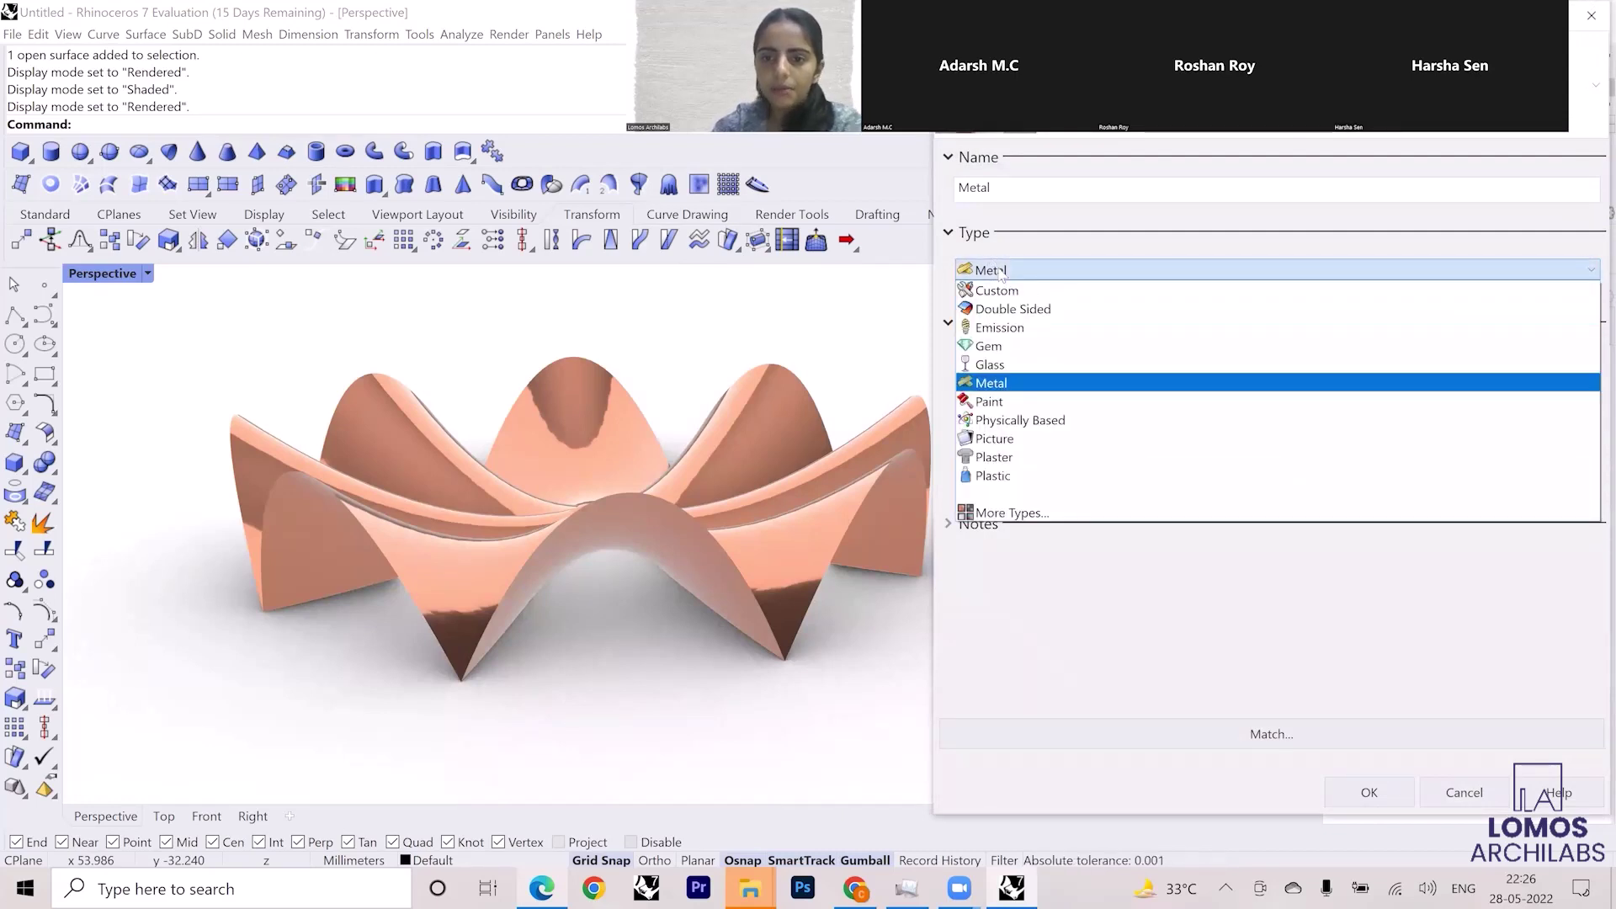
{"action": "left_click", "coordinate": [1019, 513]}
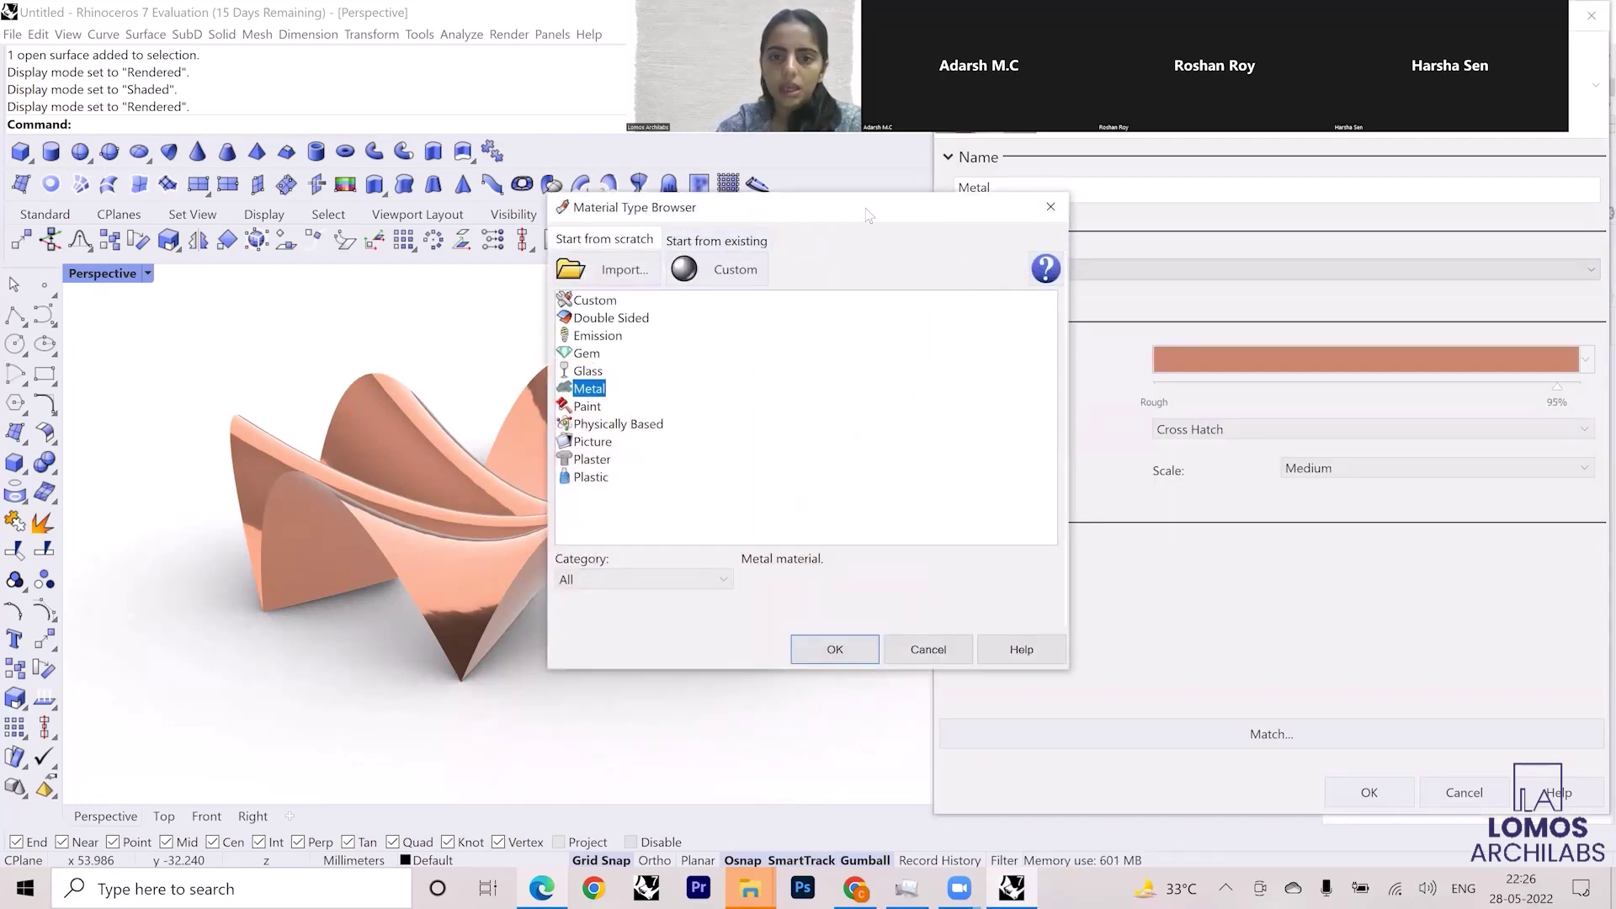
{"action": "left_click_drag", "start_coordinate": [870, 217], "coordinate": [1267, 216]}
{"action": "left_click", "coordinate": [1031, 276]}
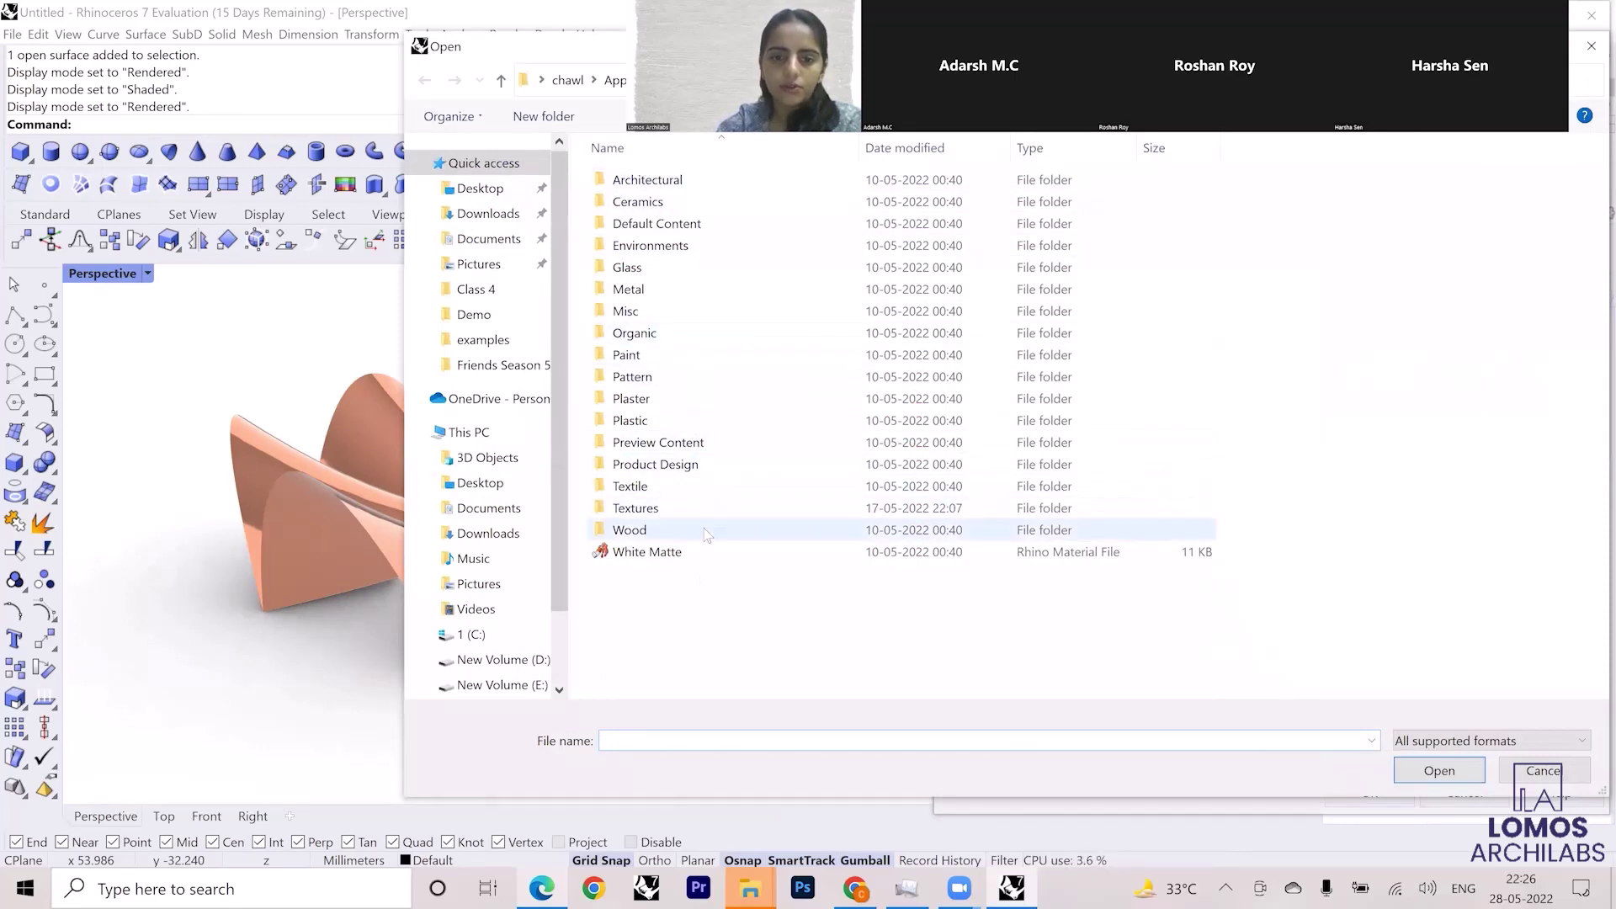
{"action": "double_click", "coordinate": [706, 531]}
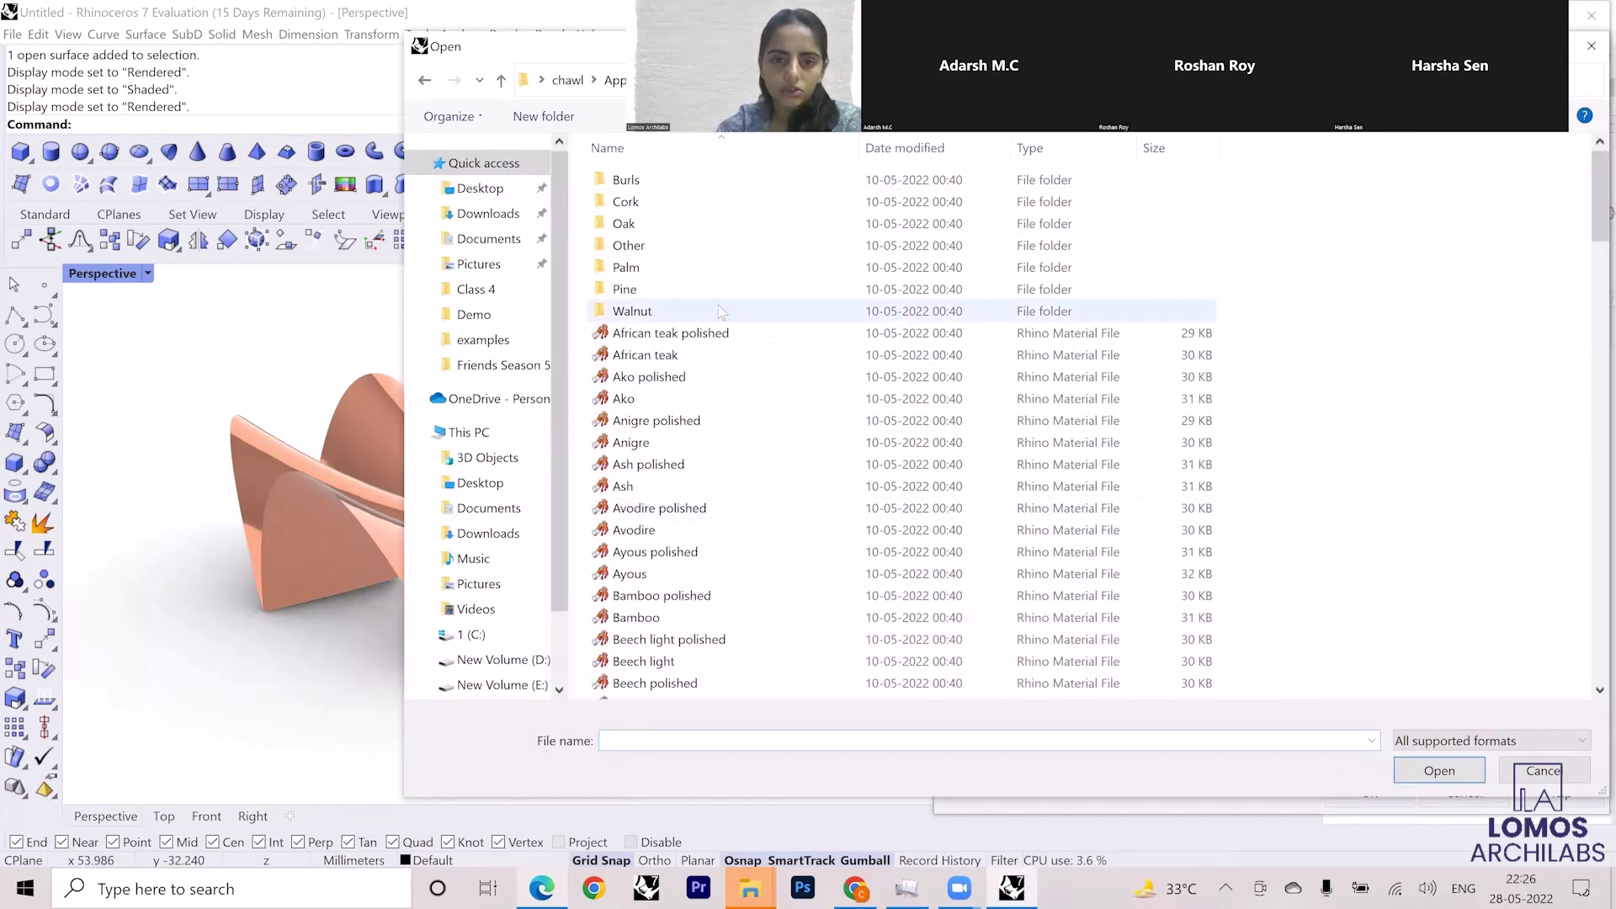
{"action": "double_click", "coordinate": [720, 312]}
{"action": "left_click", "coordinate": [711, 292]}
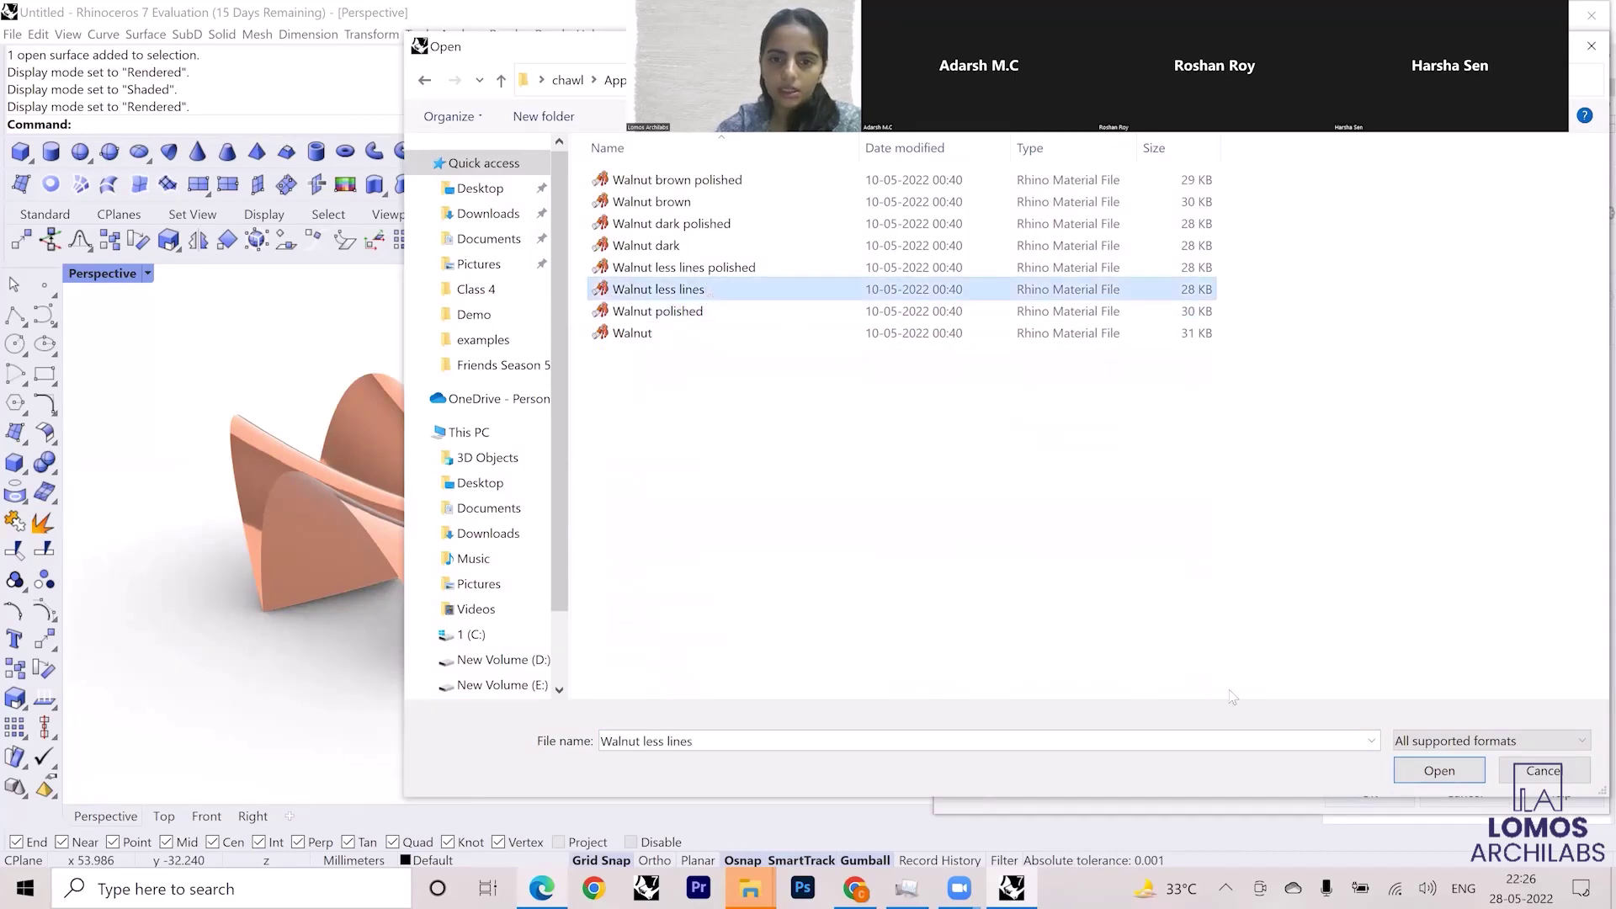
{"action": "left_click", "coordinate": [1443, 778]}
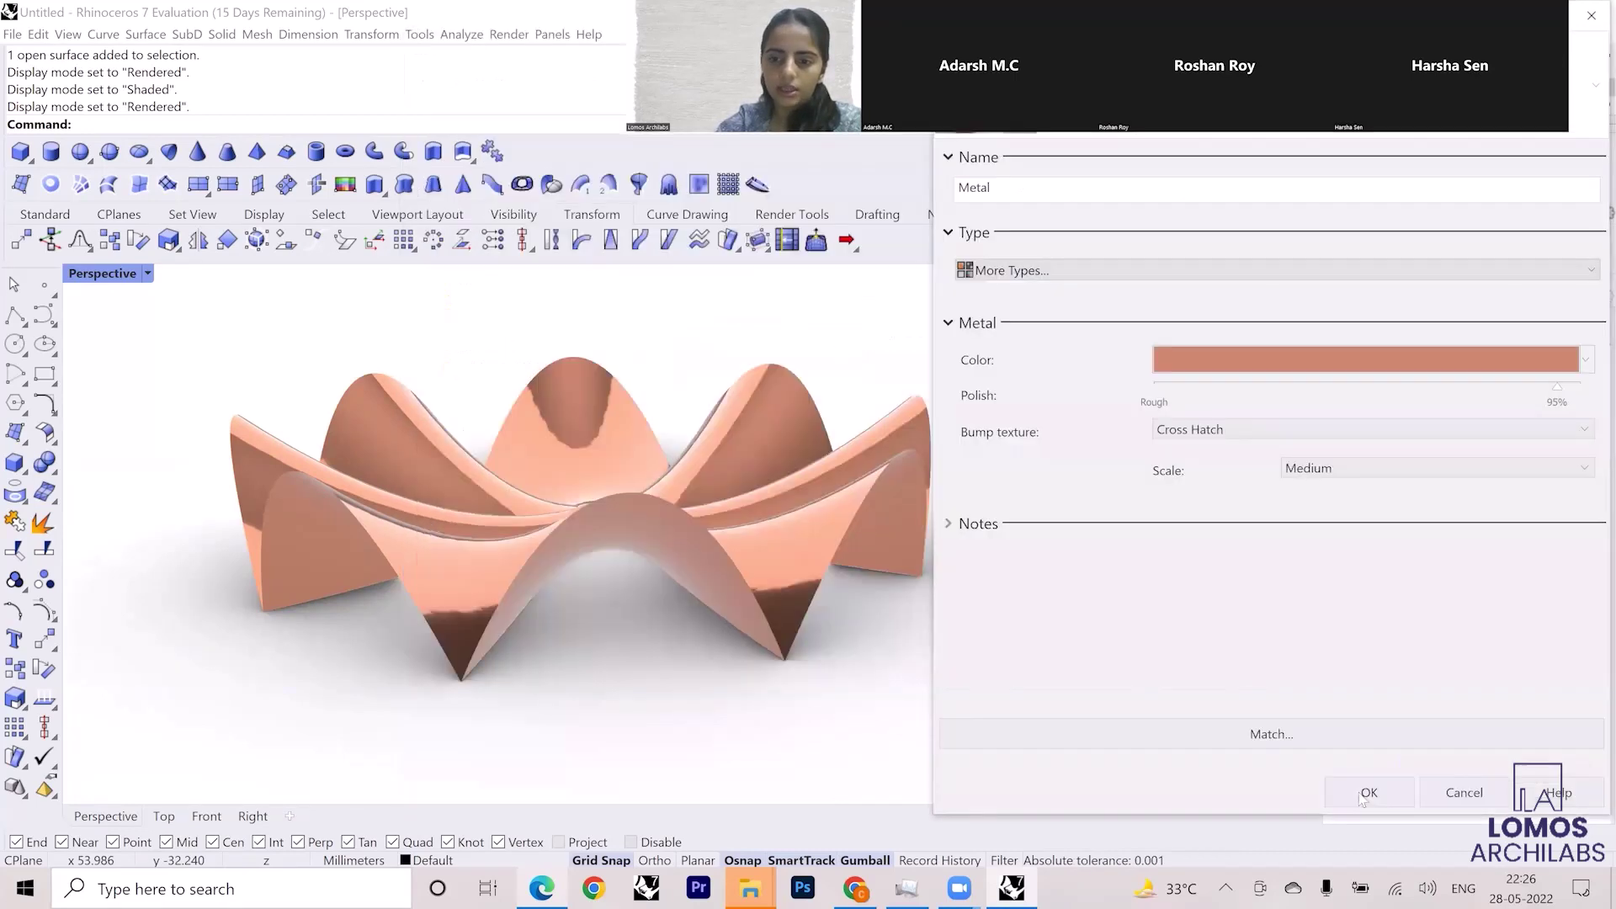
{"action": "left_click", "coordinate": [1363, 797]}
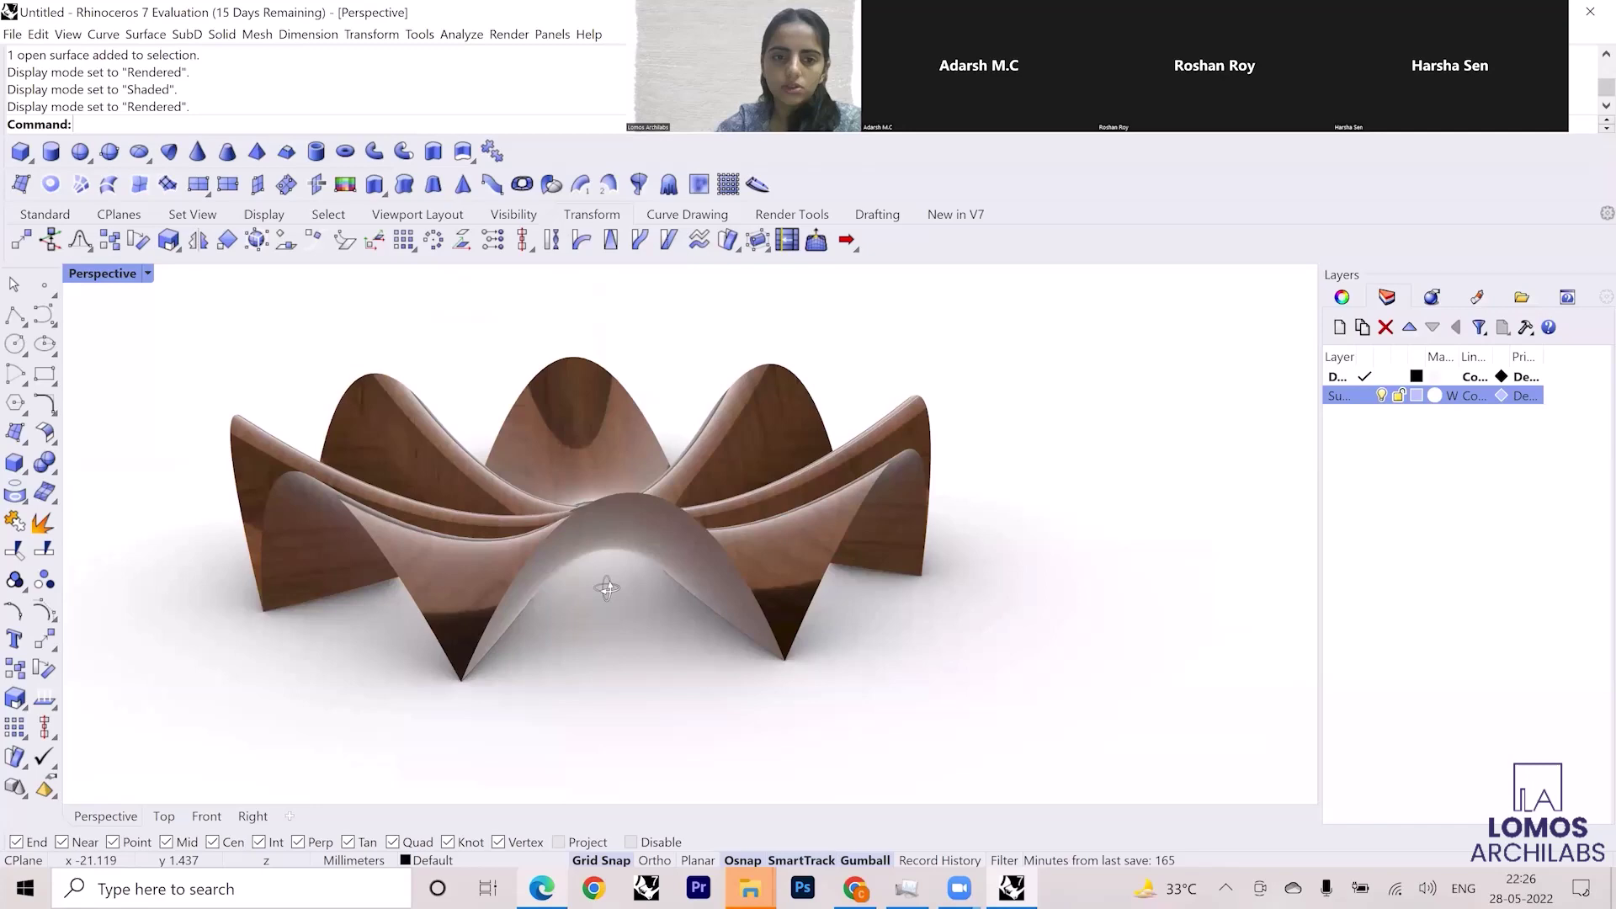
- Set the walnut material's gloss finish to 33%
{"action": "right_click_drag", "start_coordinate": [595, 577], "coordinate": [707, 589]}
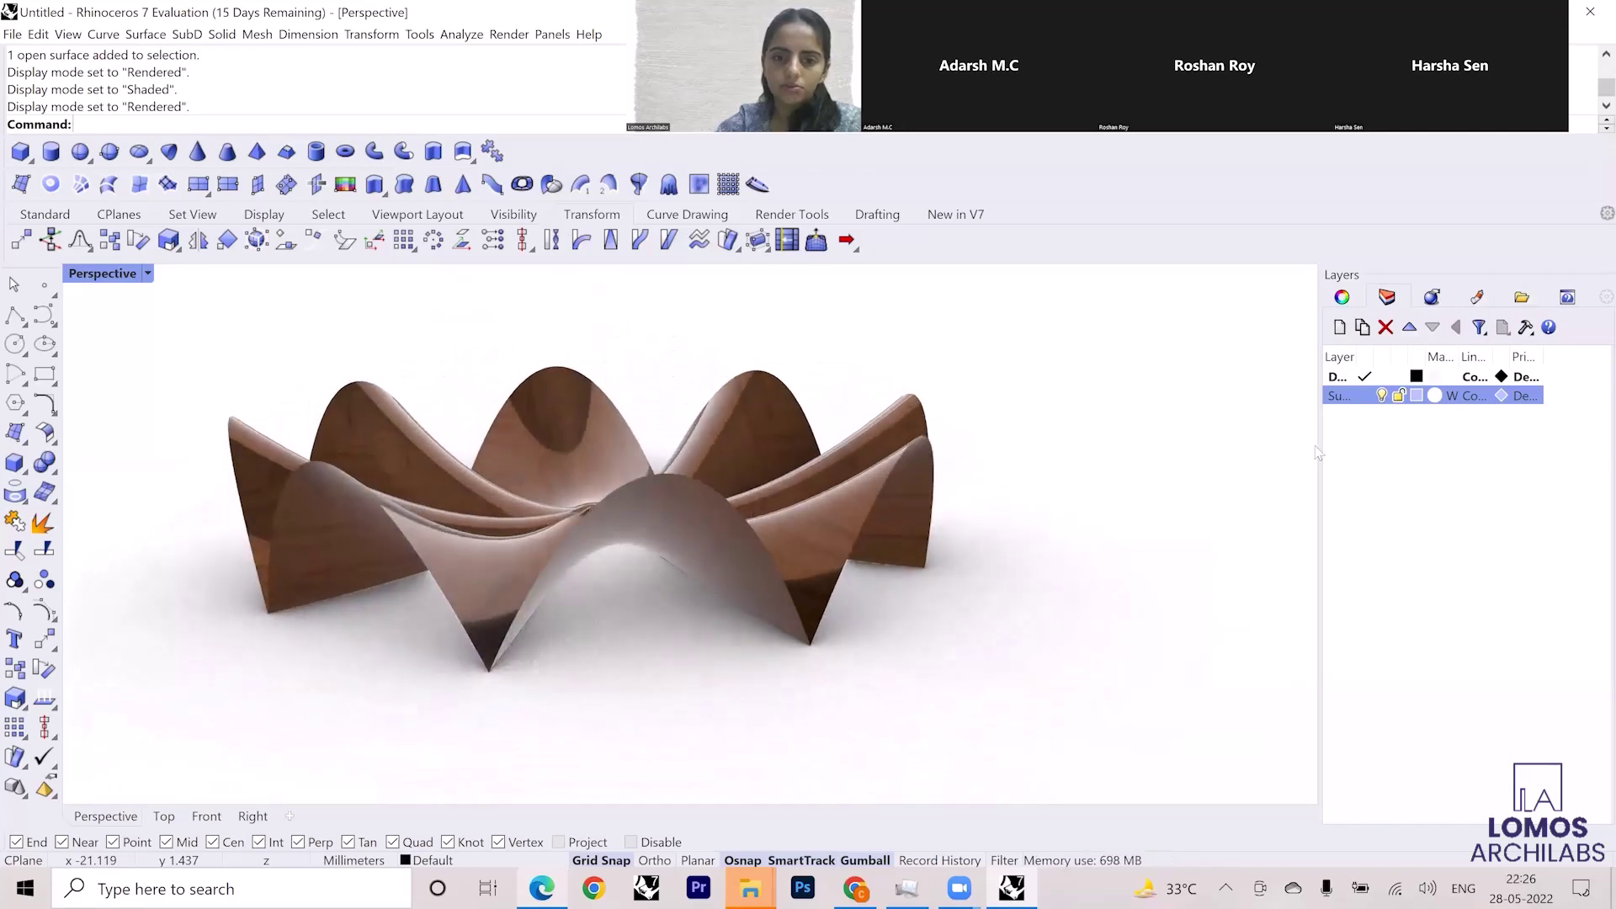
{"action": "left_click", "coordinate": [1433, 397]}
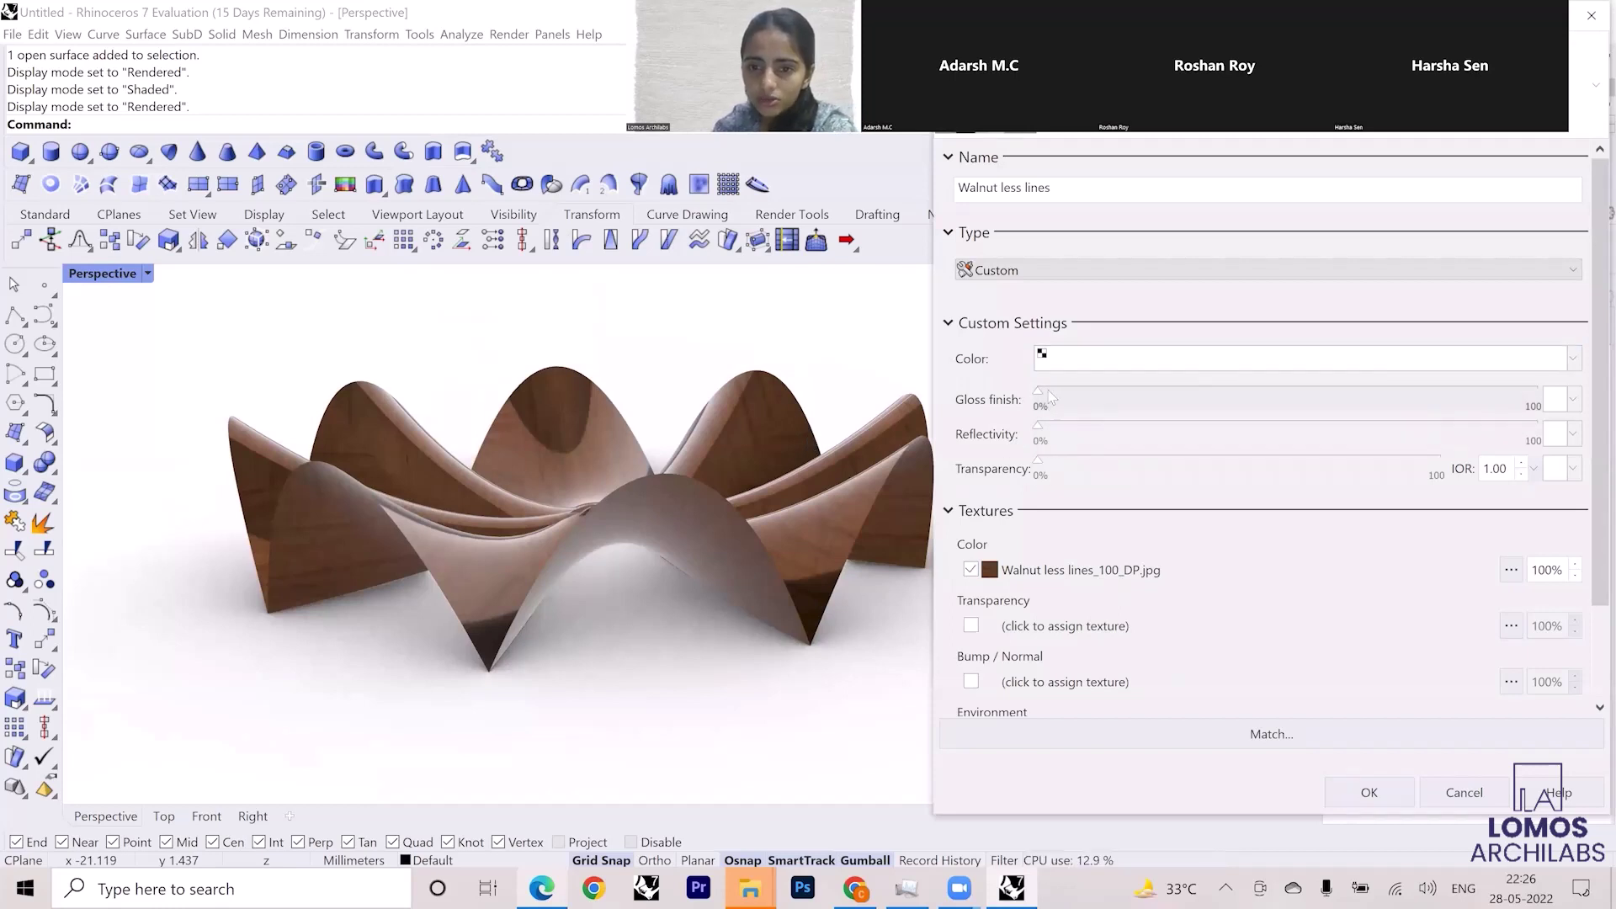
{"action": "mouse_move", "coordinate": [1097, 409]}
{"action": "left_mouse_down"}
{"action": "mouse_move", "coordinate": [1229, 422]}
{"action": "mouse_move", "coordinate": [1160, 427]}
{"action": "mouse_move", "coordinate": [1114, 402]}
{"action": "left_mouse_up"}
{"action": "left_click", "coordinate": [1369, 792]}
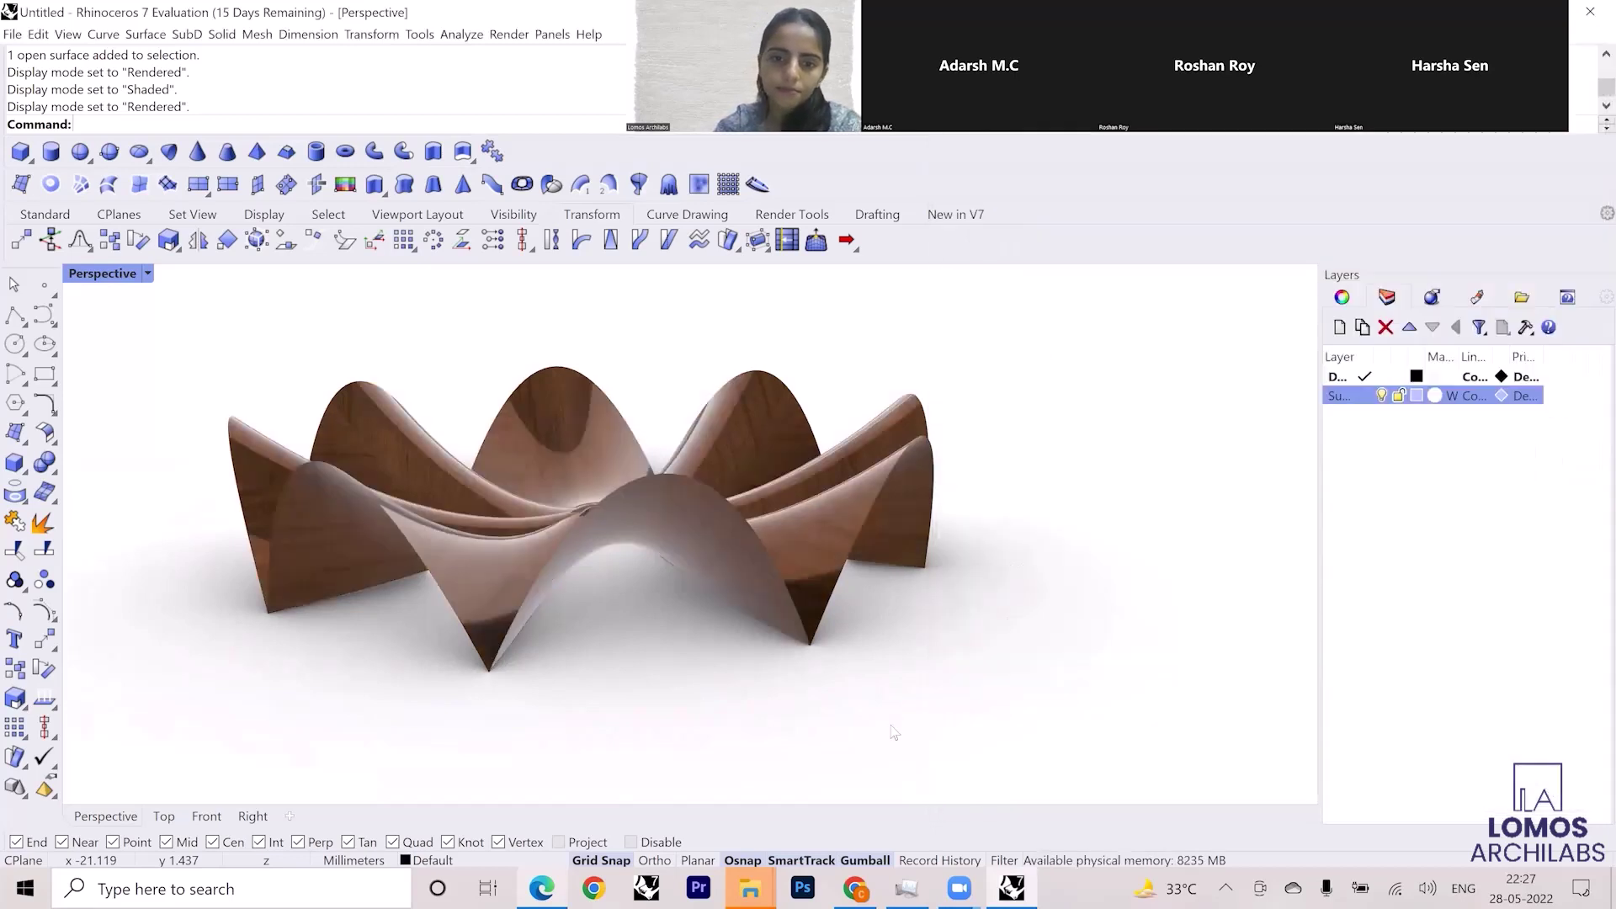
{"action": "left_click", "coordinate": [1436, 401]}
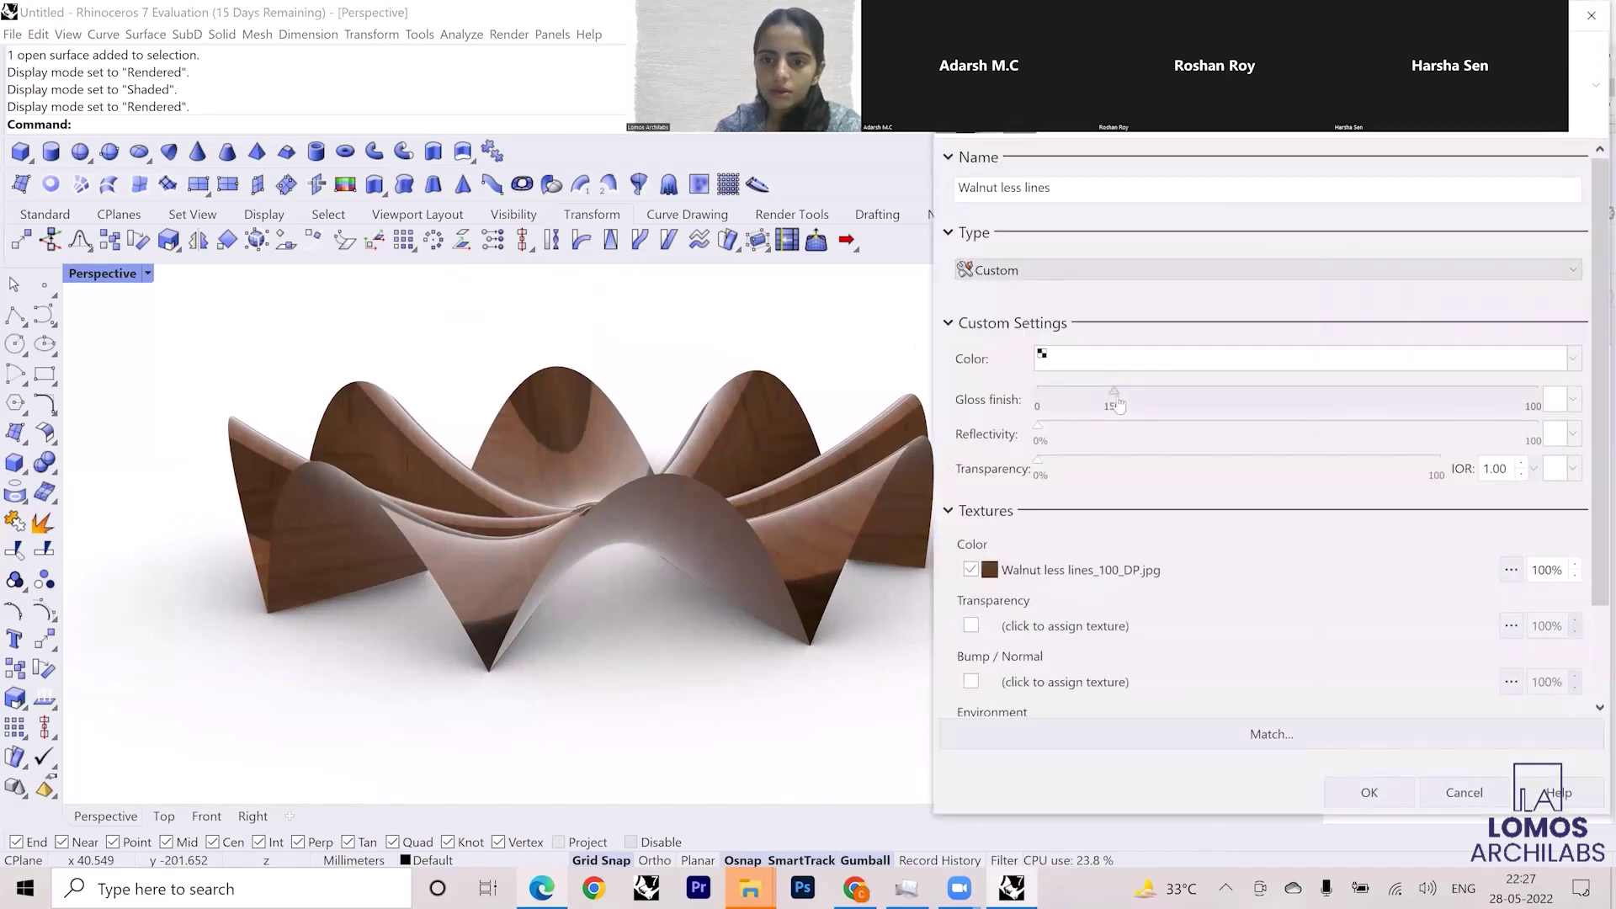
{"action": "left_click", "coordinate": [1370, 792]}
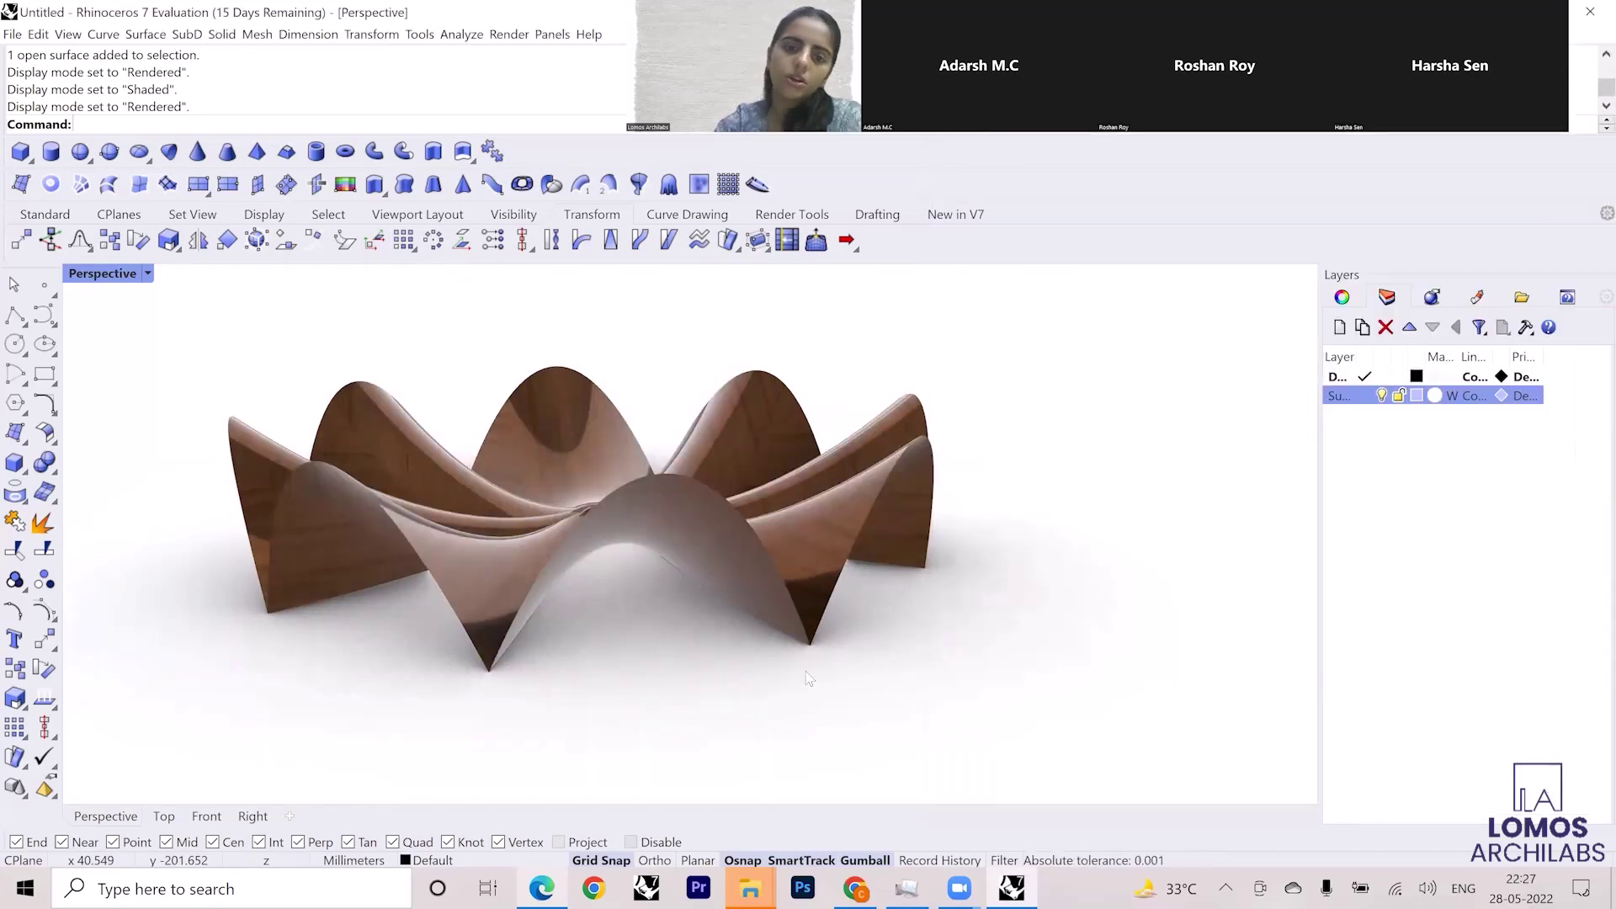
- Raise the walnut material's reflectivity to 54%
{"action": "left_click", "coordinate": [1435, 394]}
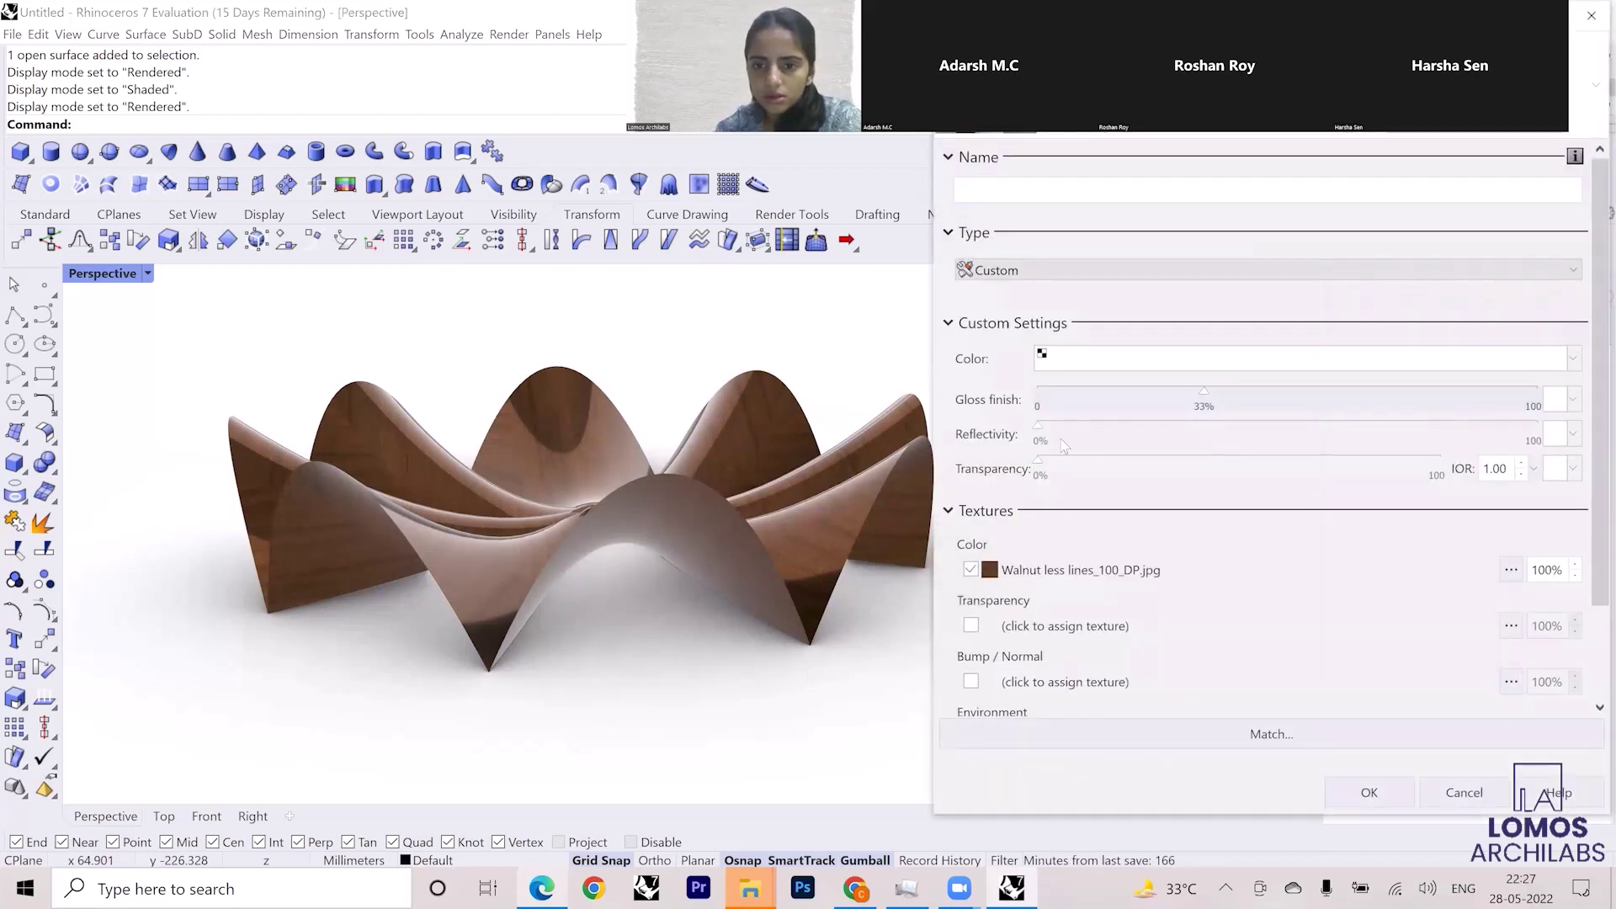
{"action": "left_click_drag", "start_coordinate": [1057, 438], "coordinate": [1306, 438]}
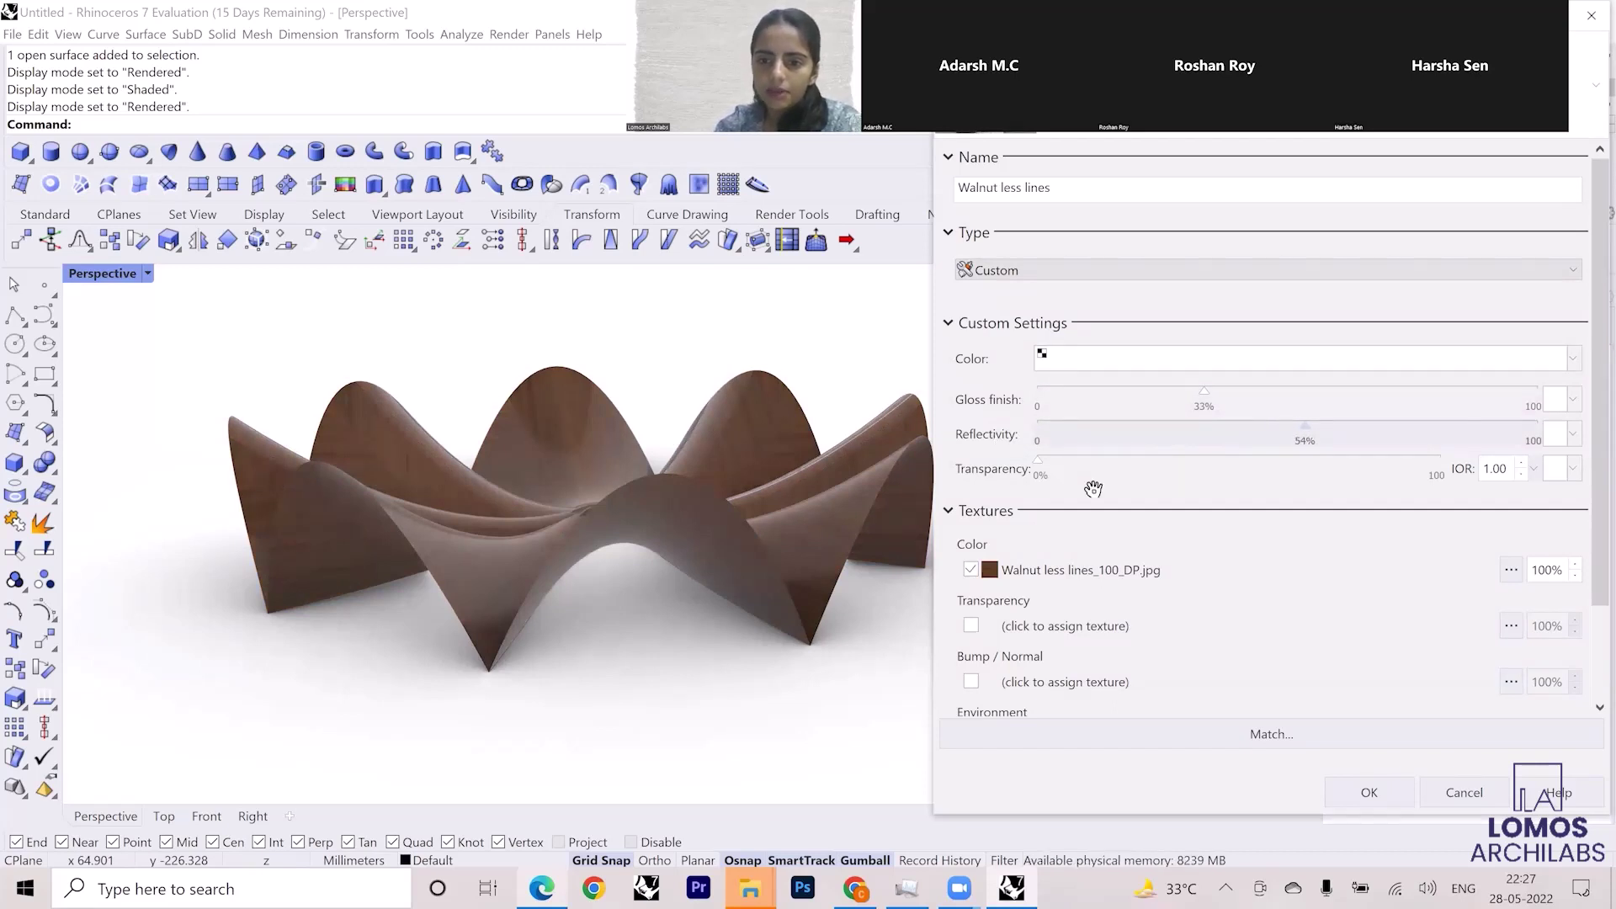
{"action": "left_click_drag", "start_coordinate": [1084, 469], "coordinate": [1038, 472]}
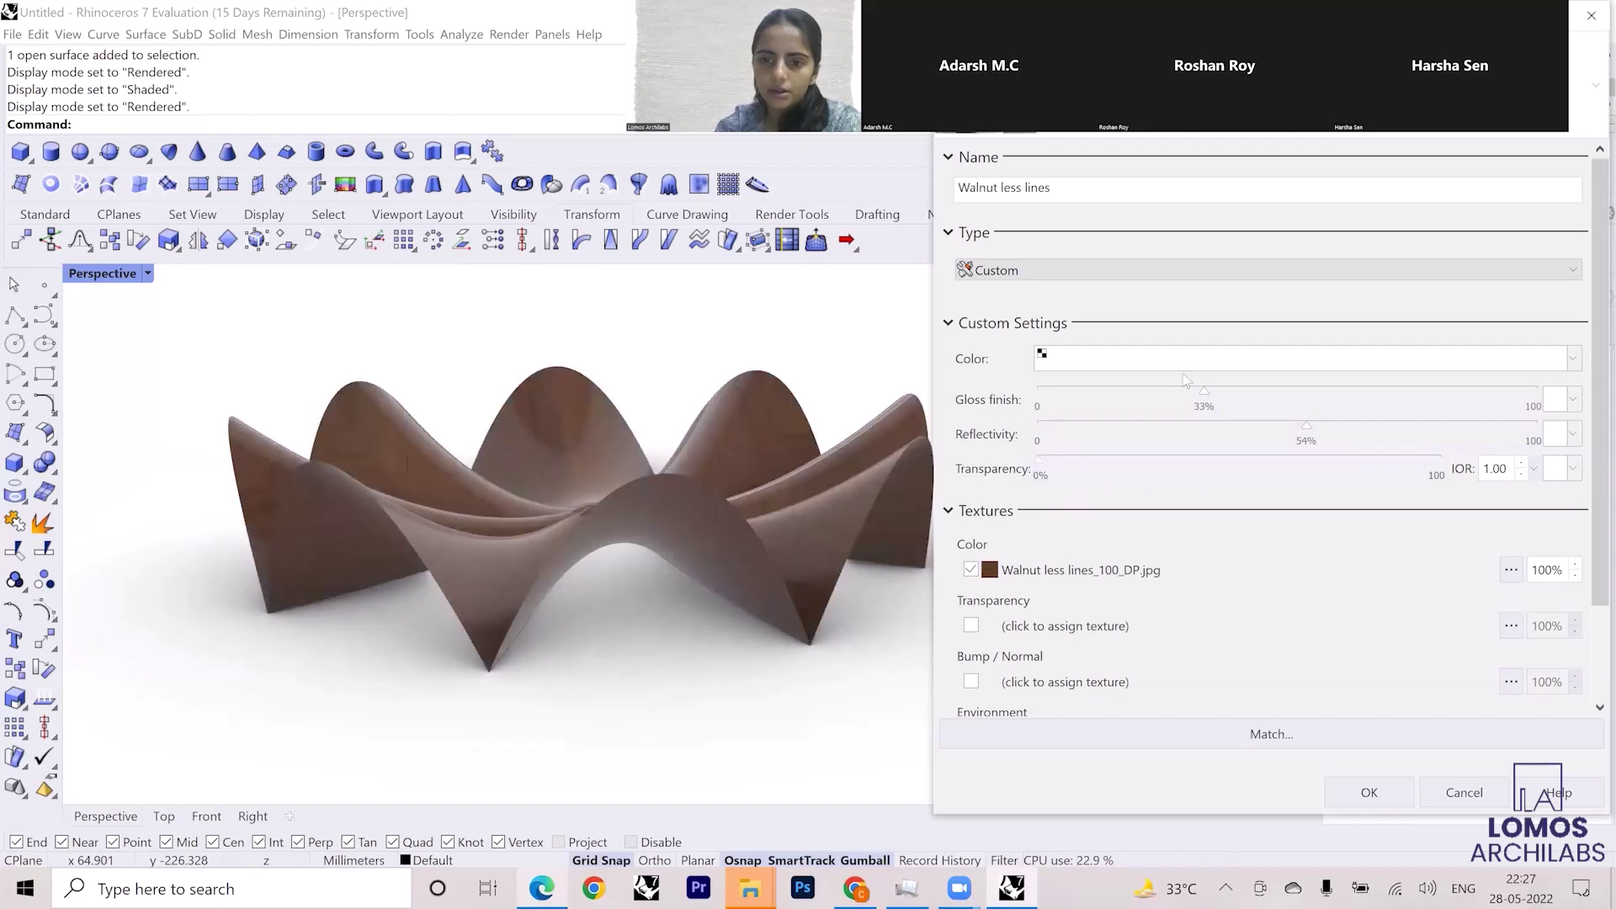